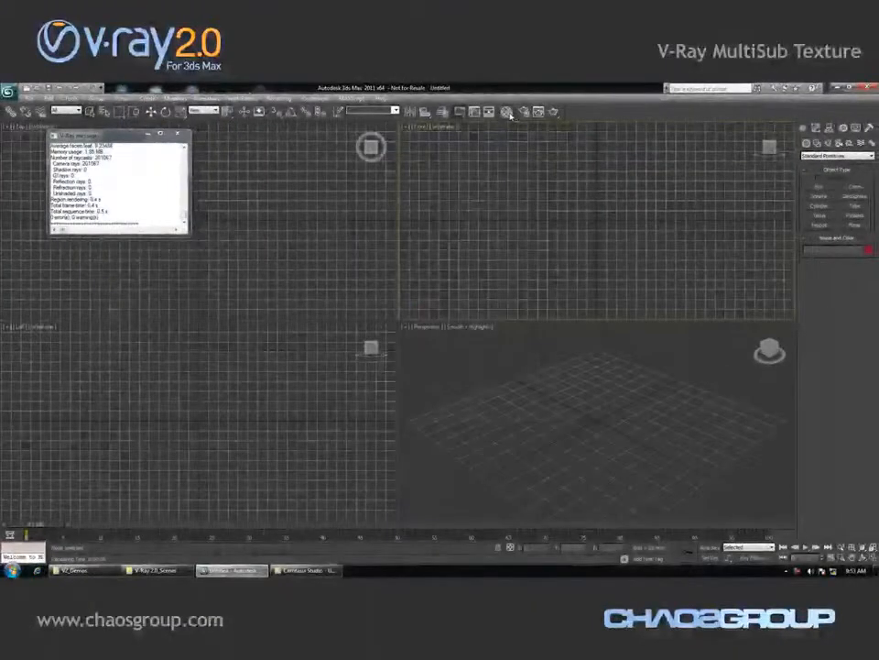
Open the Material Editor and load a VRayMultiSubTex map into the first sample slot
{"action": "key", "text": "m"}
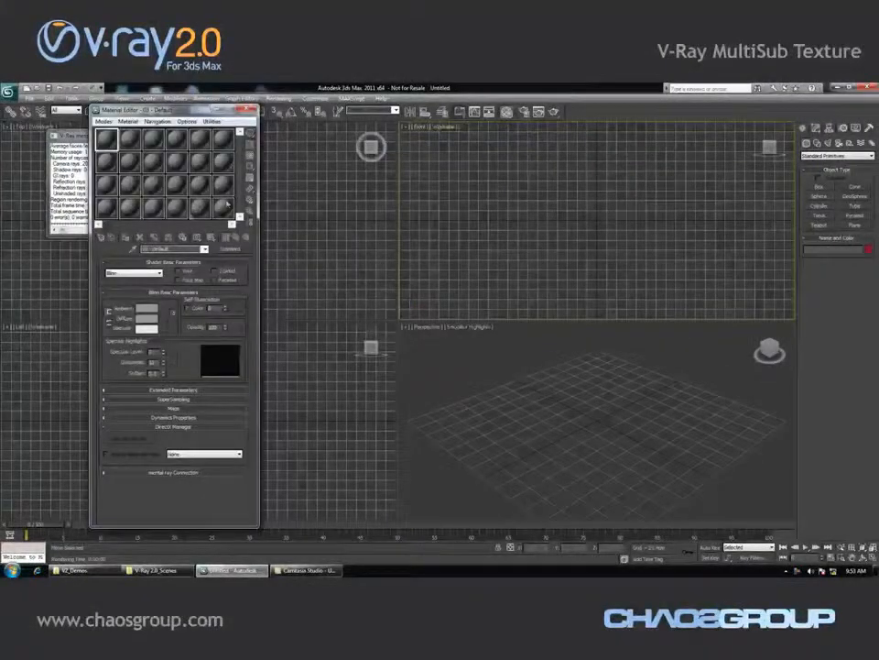
{"action": "left_click", "coordinate": [107, 236]}
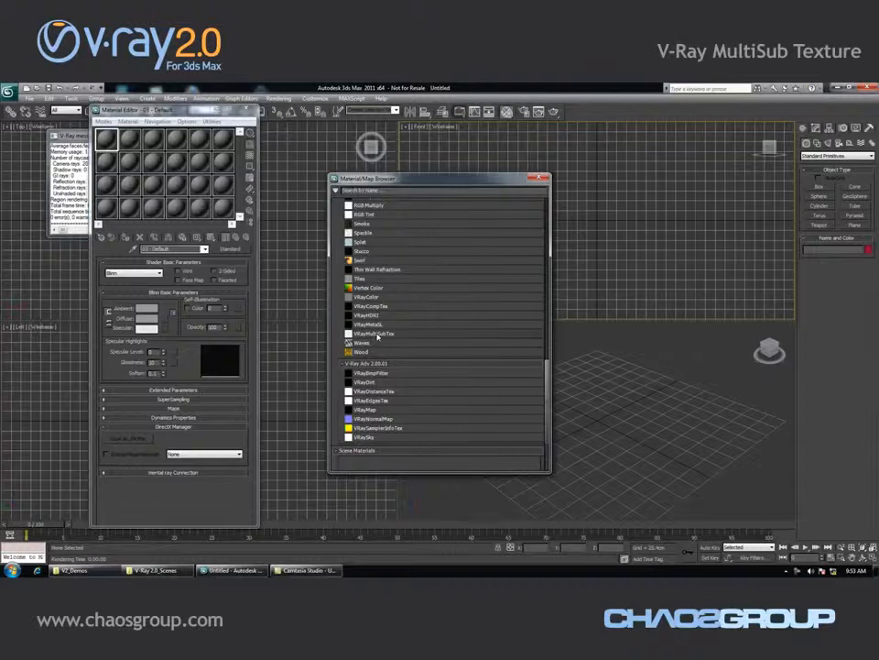
{"action": "double_click", "coordinate": [375, 333]}
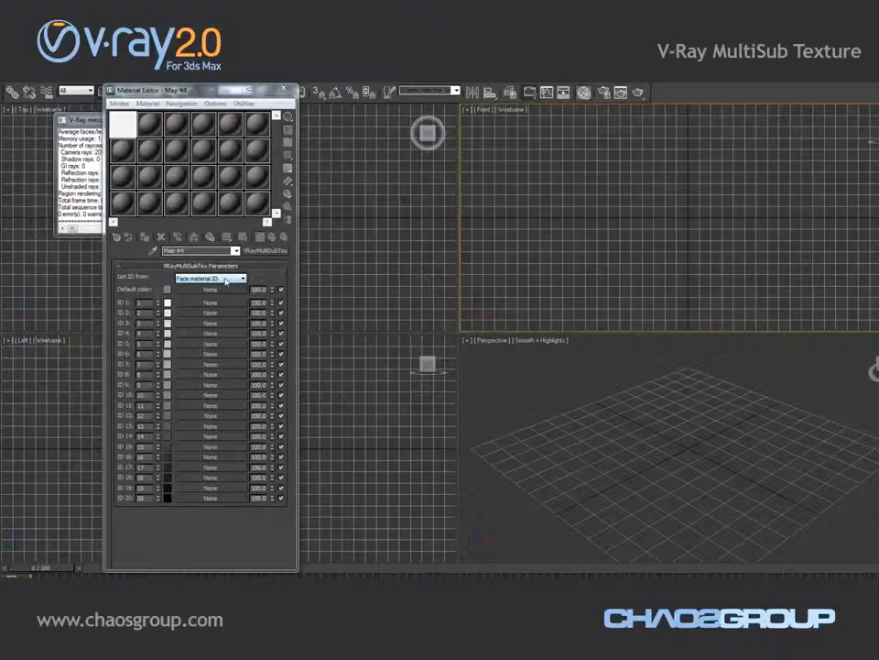
{"action": "left_click", "coordinate": [227, 279]}
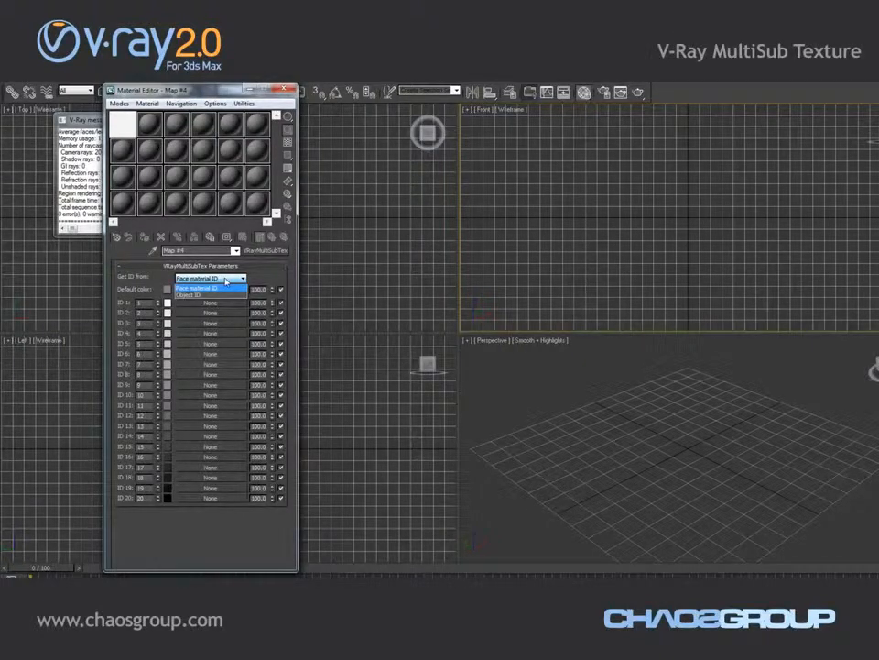
{"action": "left_click", "coordinate": [263, 278]}
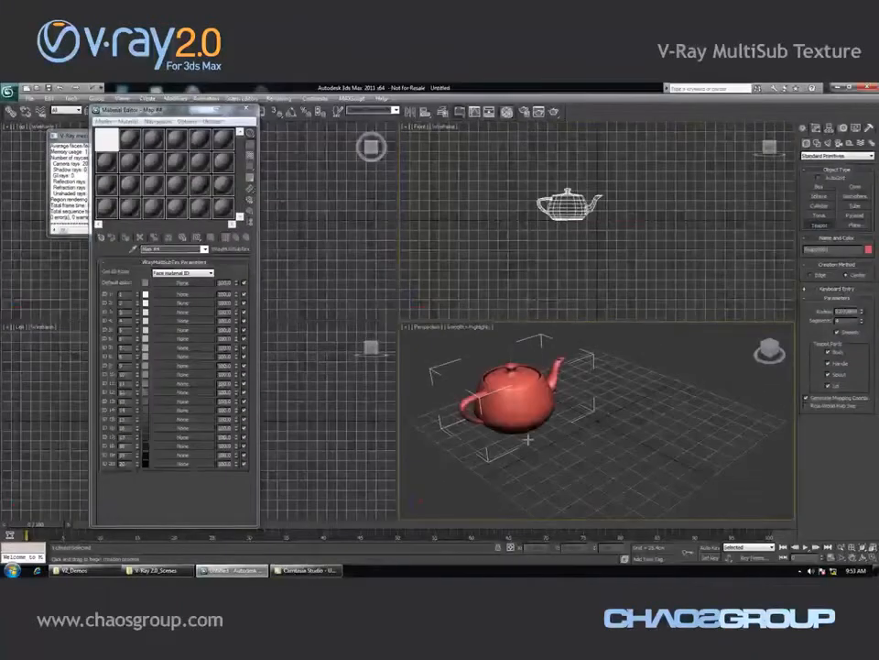
Create a geosphere beside the teapot in the perspective viewport
{"action": "left_click", "coordinate": [856, 197]}
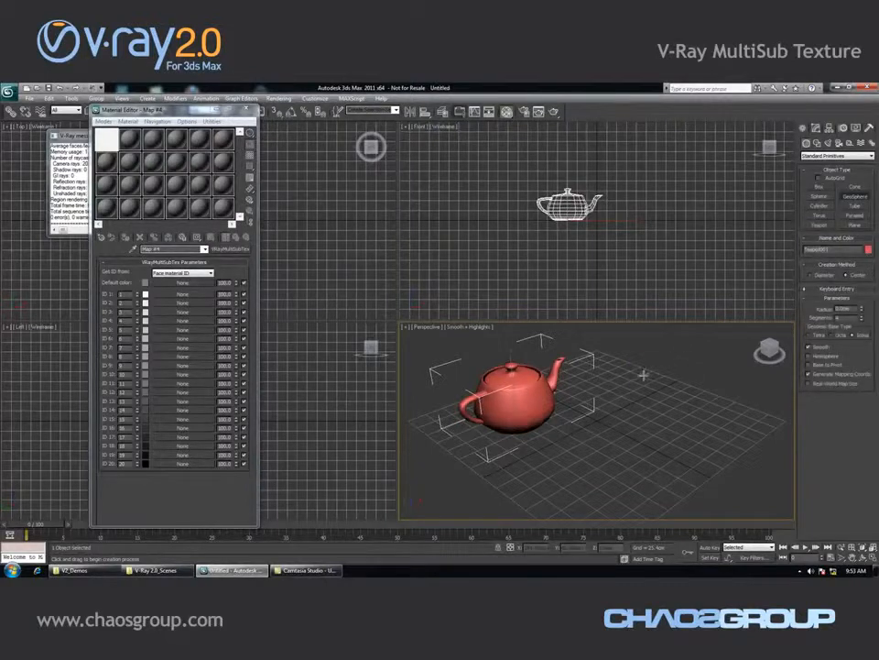
{"action": "left_click_drag", "start_coordinate": [644, 372], "coordinate": [646, 398]}
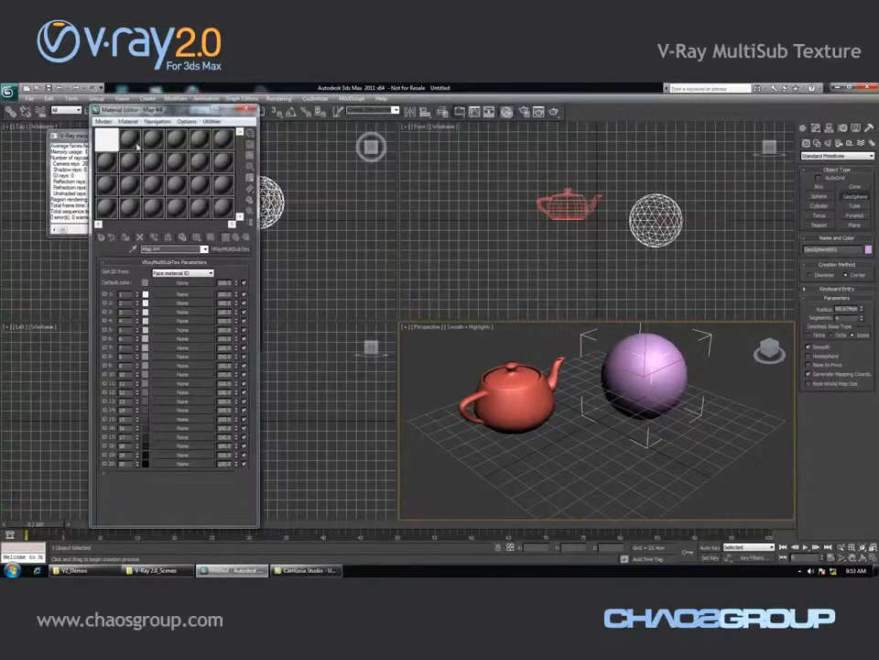
Turn the second sample slot into a VRayMtl and assign it to the geosphere
{"action": "left_click", "coordinate": [129, 137]}
{"action": "left_click", "coordinate": [229, 249]}
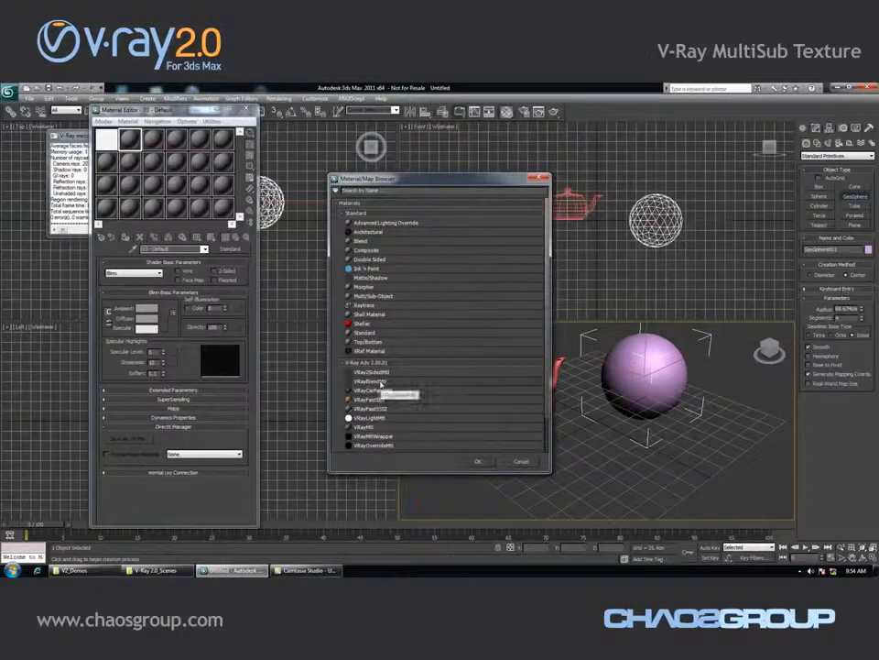
{"action": "double_click", "coordinate": [397, 427]}
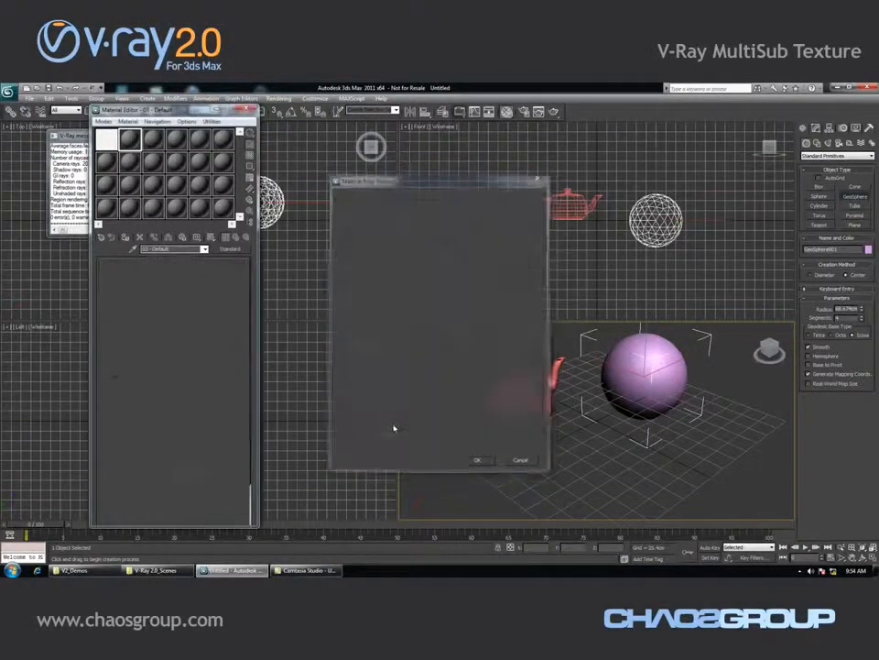
{"action": "left_click_drag", "start_coordinate": [494, 401], "coordinate": [495, 401]}
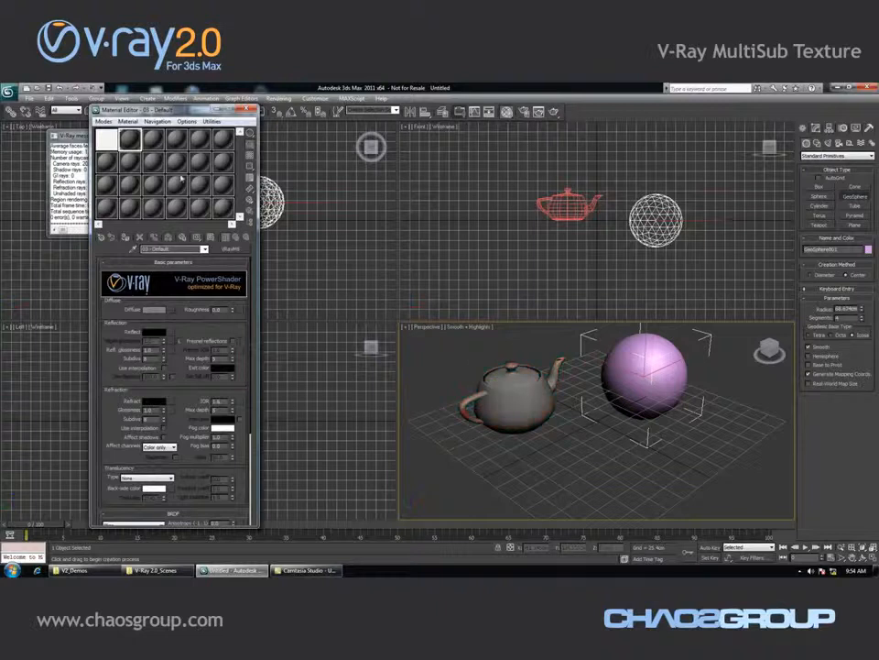
{"action": "left_click_drag", "start_coordinate": [156, 142], "coordinate": [609, 366]}
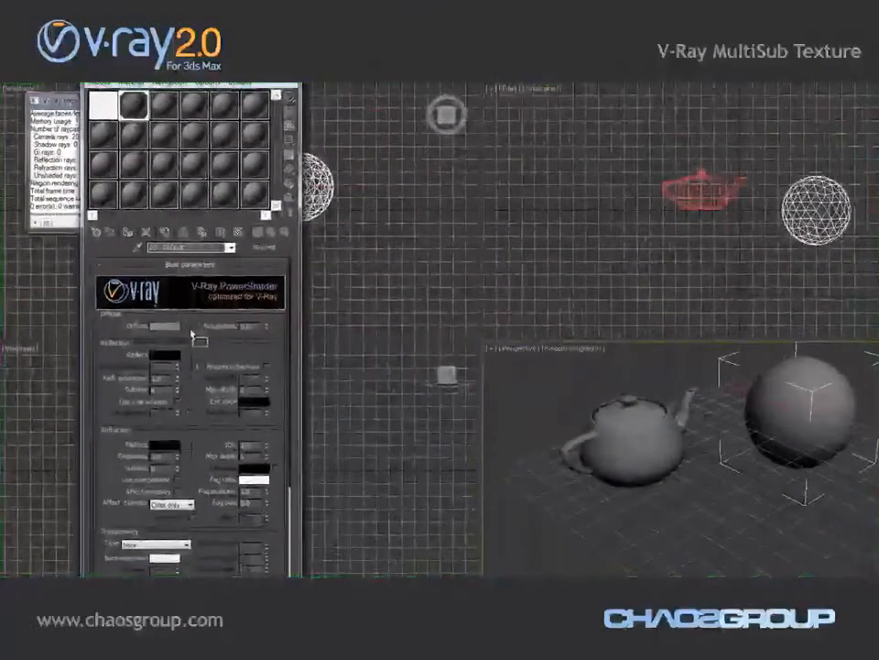
Connect the VRayMultiSubTex map to the VRayMtl's diffuse map slot
{"action": "left_click_drag", "start_coordinate": [191, 333], "coordinate": [189, 327]}
{"action": "left_click", "coordinate": [169, 374]}
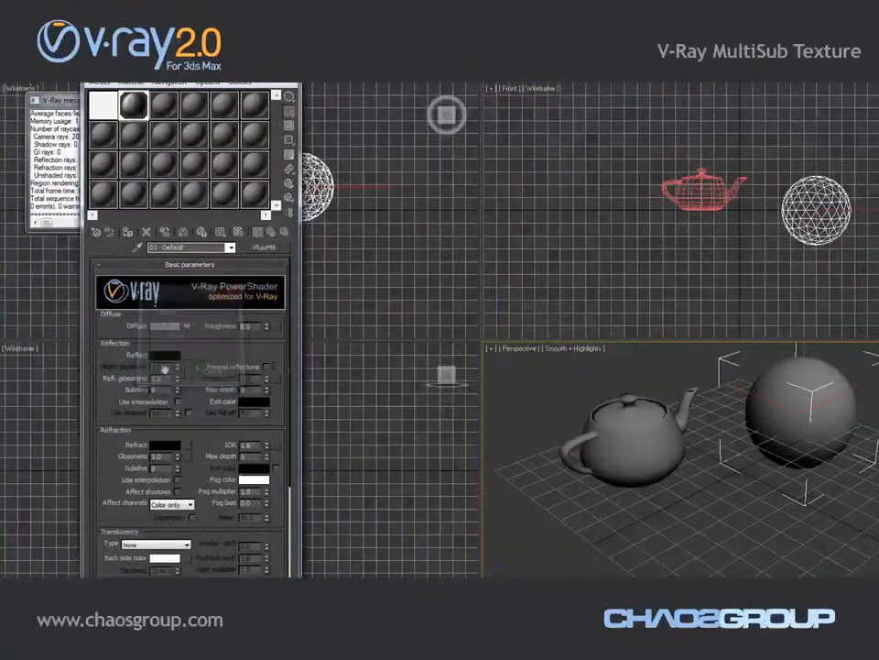
Set the VRayMultiSubTex map to get its ID from Object ID
{"action": "left_click", "coordinate": [107, 109]}
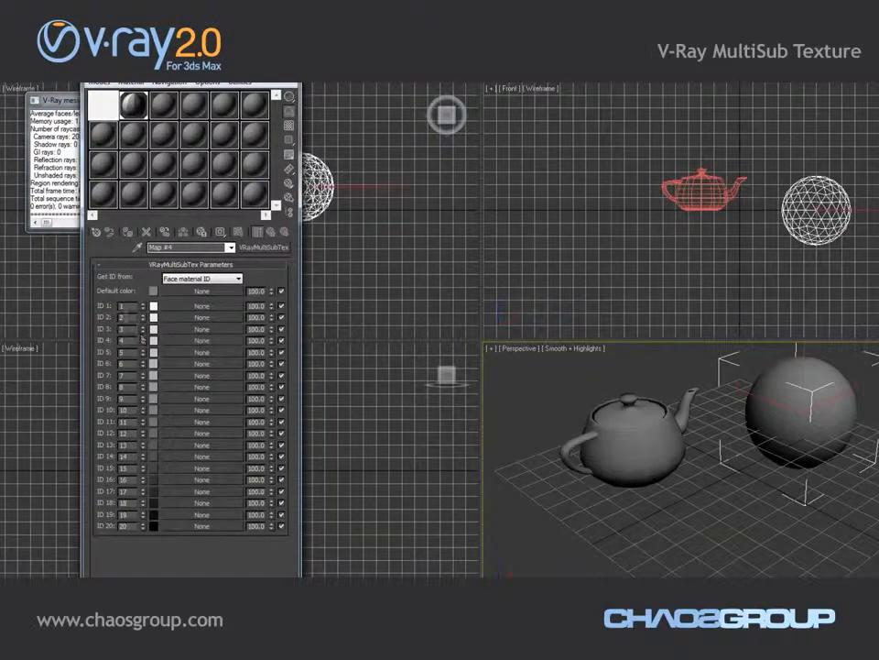
{"action": "left_click", "coordinate": [197, 278]}
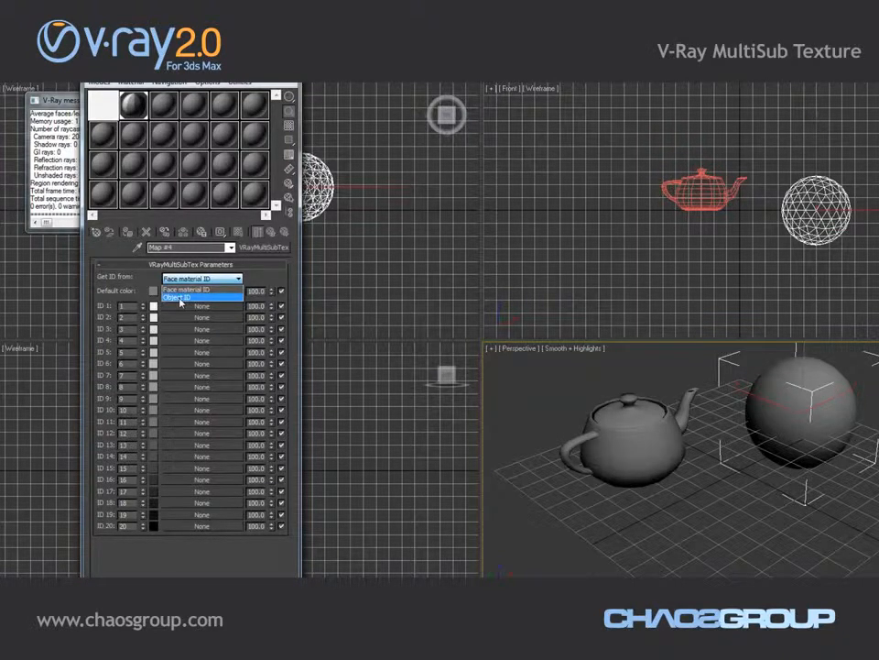
{"action": "left_click", "coordinate": [181, 299]}
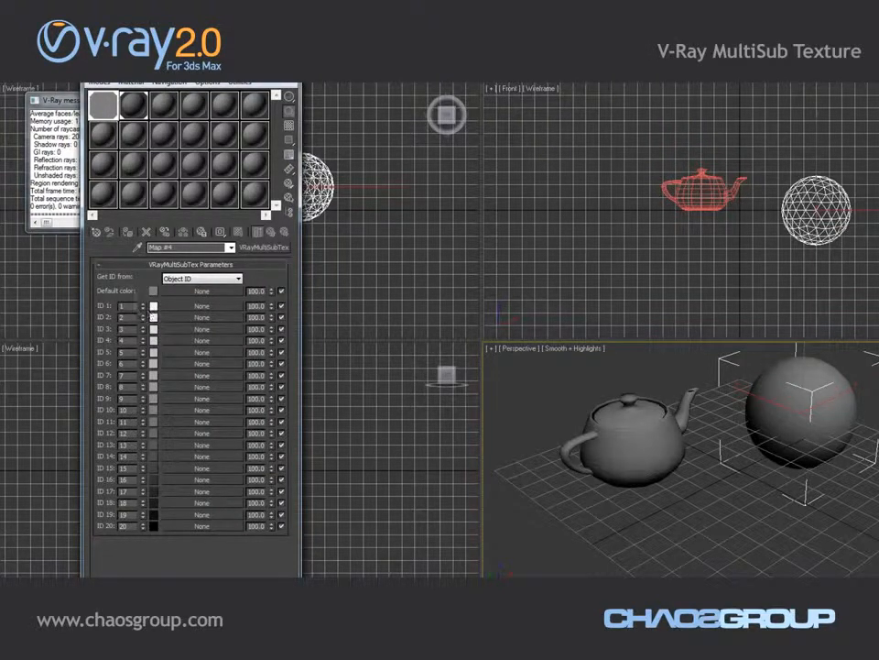
Set the teapot's G-Buffer Object ID to 1 in its object properties
{"action": "left_click", "coordinate": [623, 440]}
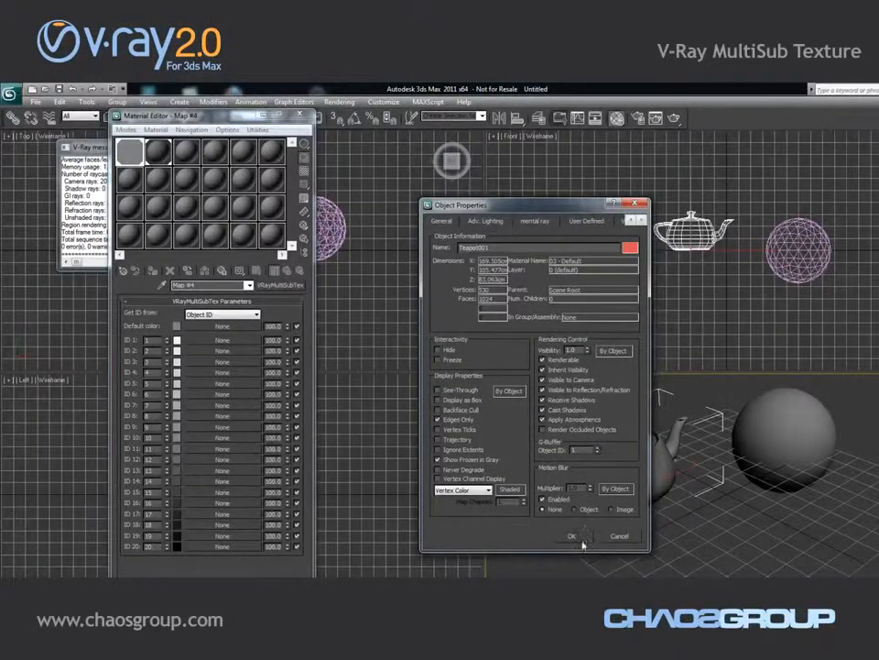
{"action": "left_click", "coordinate": [578, 538]}
Open the geosphere's object properties and set its G-Buffer Object ID
{"action": "left_click", "coordinate": [798, 427]}
{"action": "right_click", "coordinate": [798, 426]}
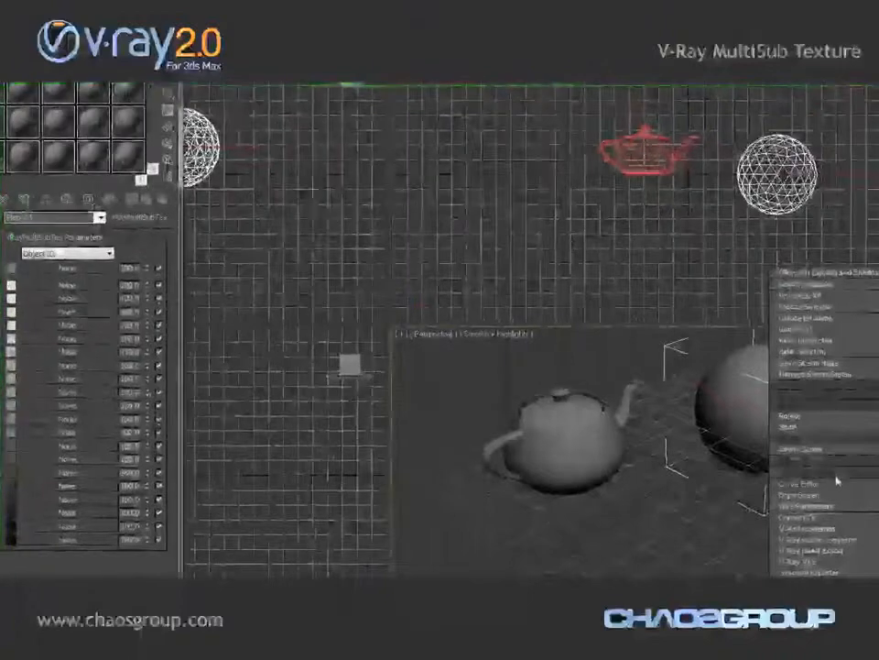
{"action": "left_click", "coordinate": [844, 493]}
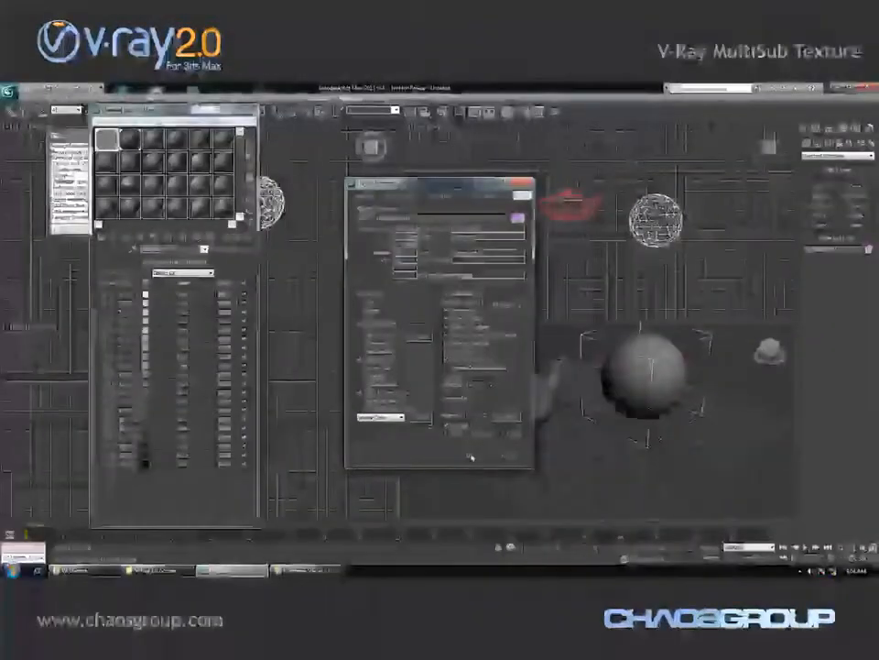
{"action": "left_click", "coordinate": [495, 490]}
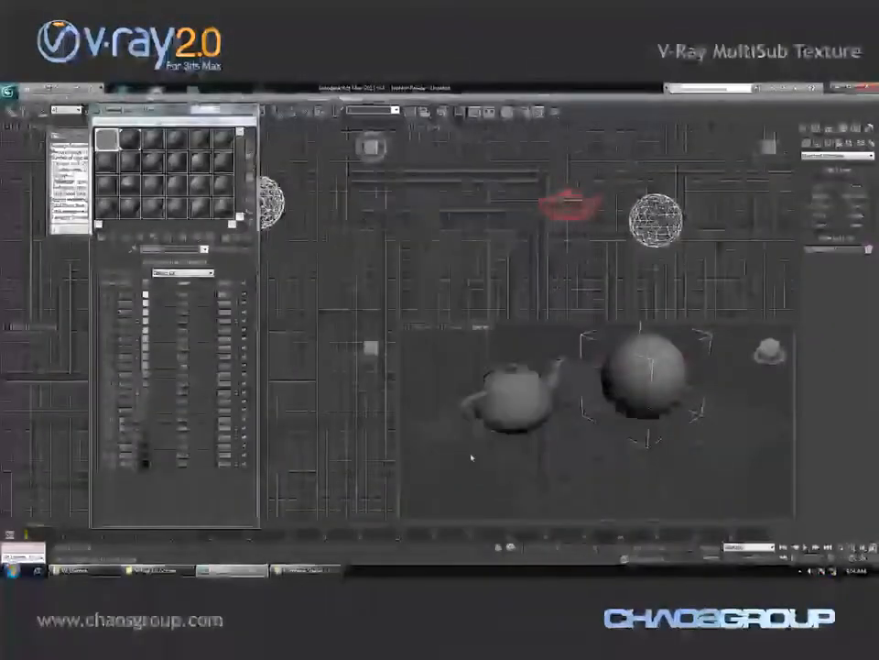
Set the ID 1 colour of the multi-sub map to green
{"action": "left_click", "coordinate": [147, 295]}
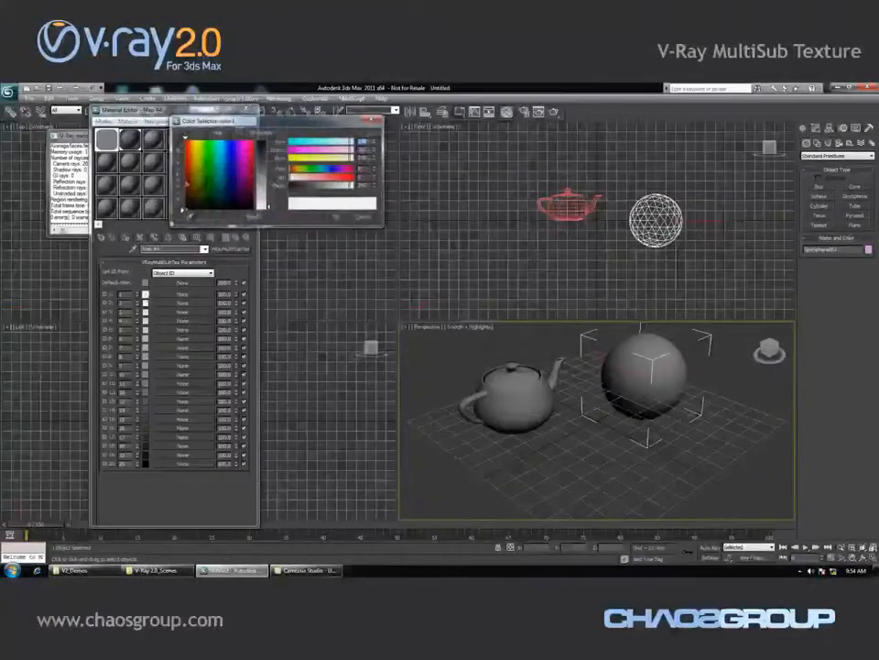
{"action": "left_click", "coordinate": [208, 156]}
{"action": "left_click", "coordinate": [263, 152]}
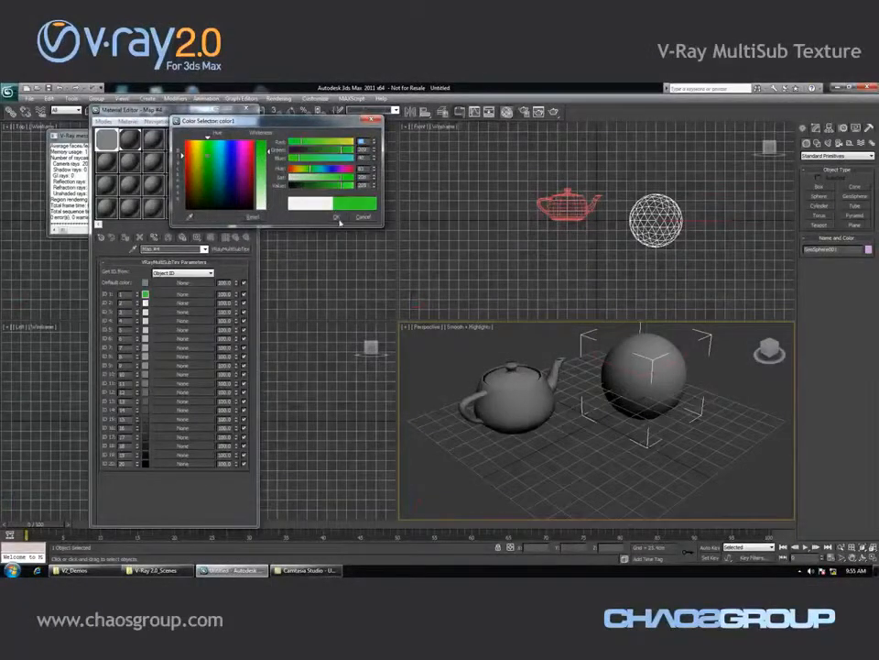
{"action": "left_click", "coordinate": [336, 218]}
Assign a Cellular map to the ID 2 slot of the multi-sub map
{"action": "left_click", "coordinate": [183, 294]}
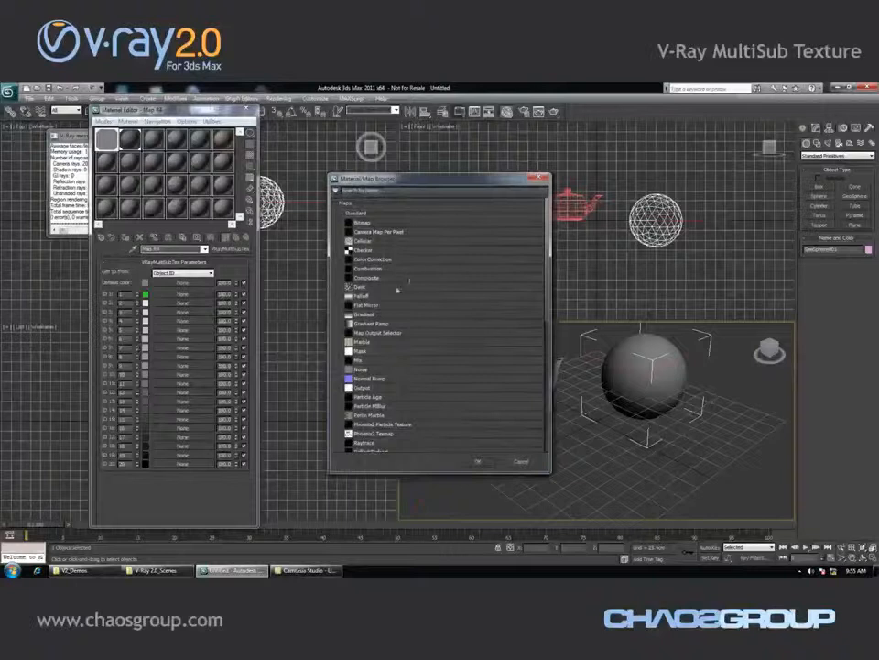
{"action": "double_click", "coordinate": [364, 241]}
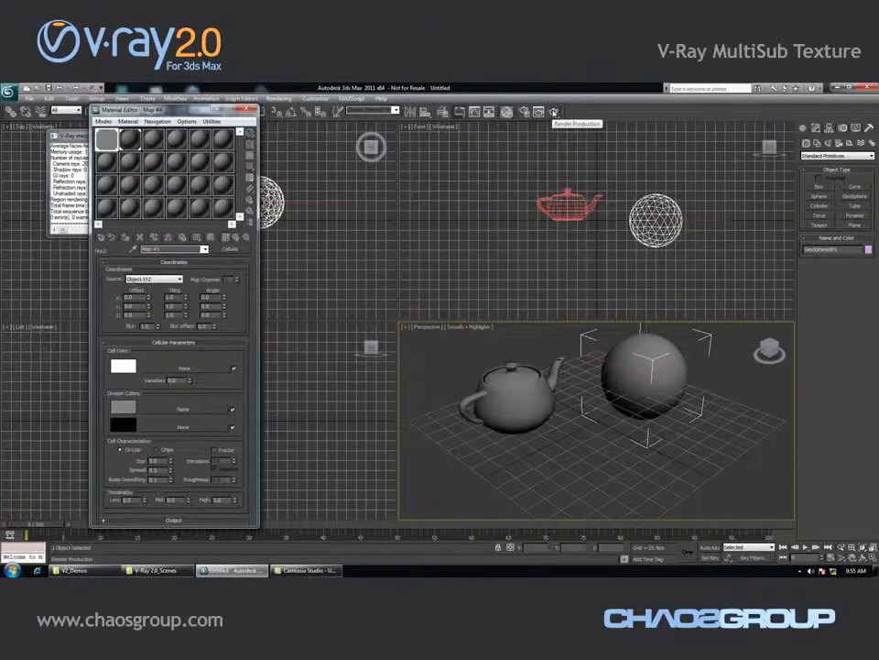
Render the perspective view and close the rendered frame window
{"action": "left_click", "coordinate": [555, 112]}
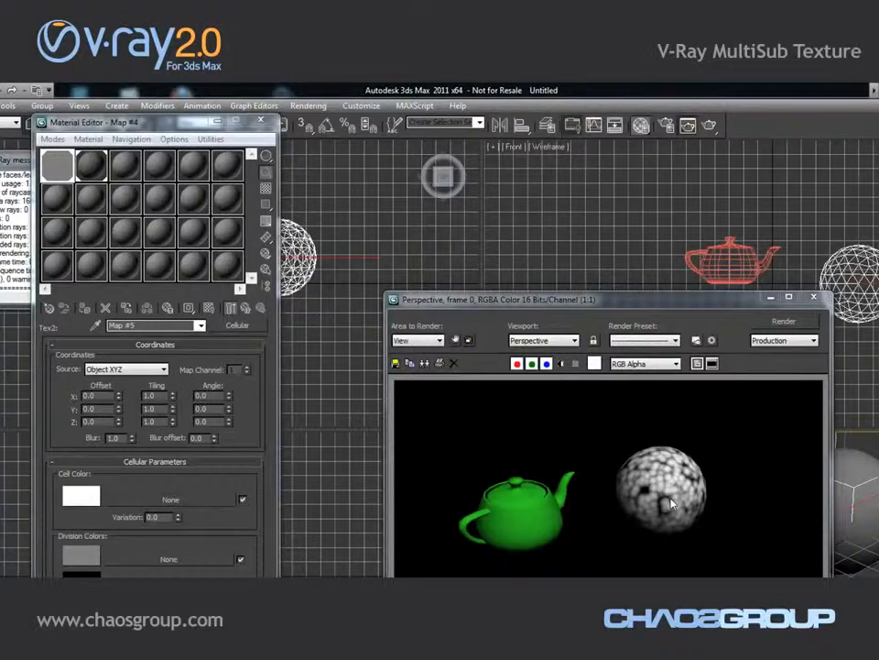
{"action": "left_click", "coordinate": [813, 298]}
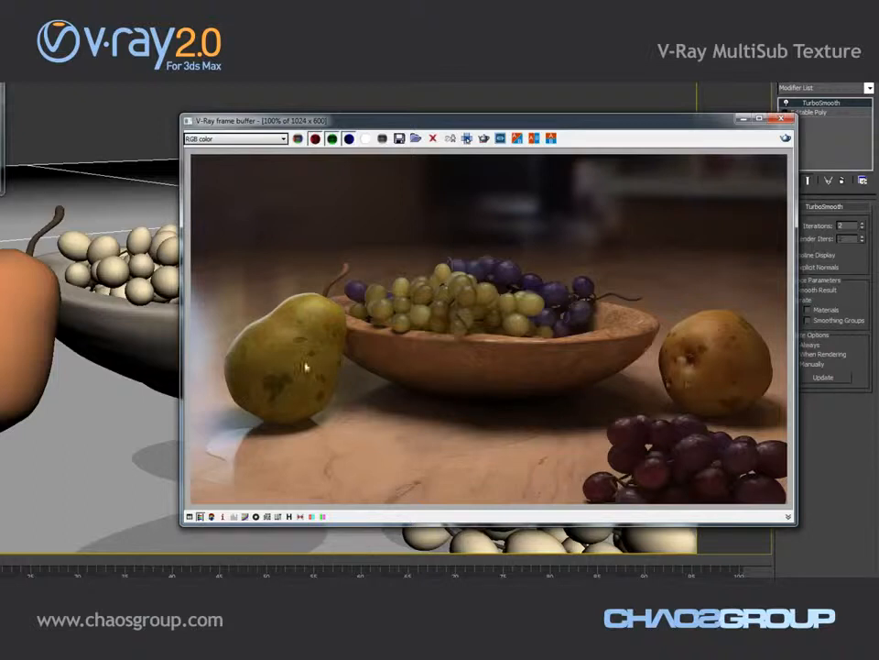
Close the frame buffer and select the grapes, orange and pear in the fruit scene in turn
{"action": "left_click", "coordinate": [777, 122]}
{"action": "left_click", "coordinate": [458, 199]}
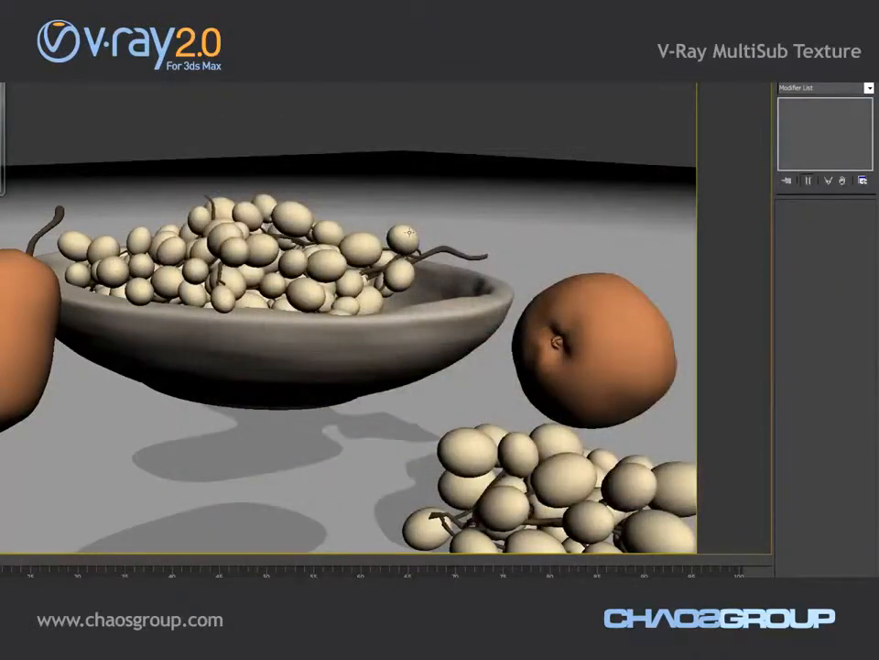
{"action": "left_click", "coordinate": [409, 234]}
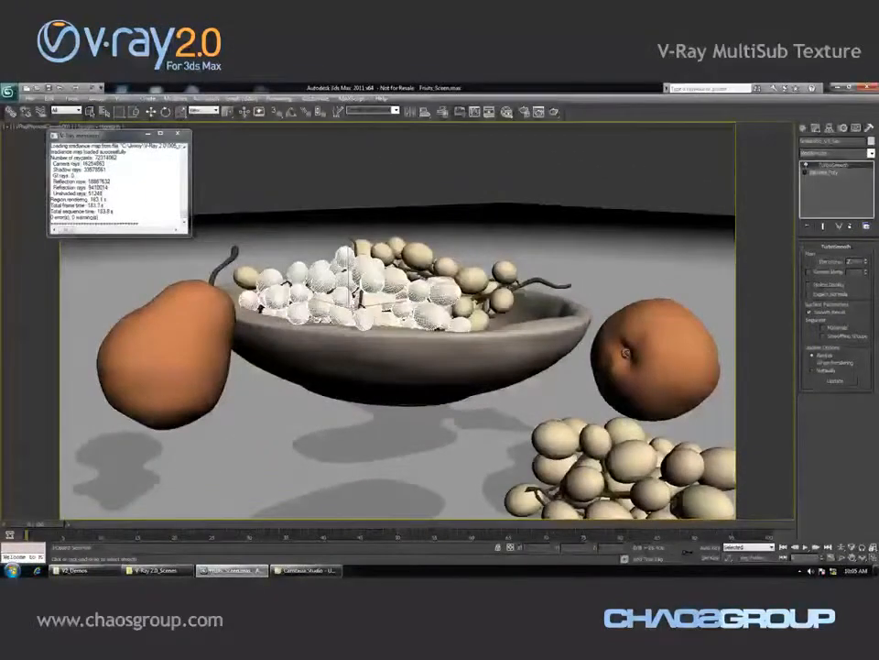
{"action": "left_click", "coordinate": [609, 450]}
{"action": "left_click", "coordinate": [666, 375]}
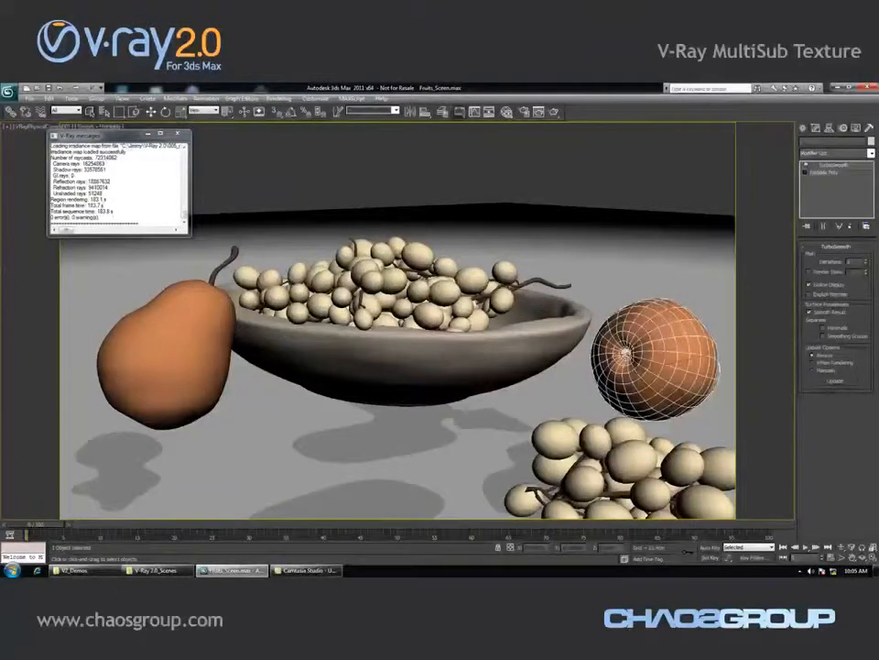
{"action": "left_click", "coordinate": [165, 352]}
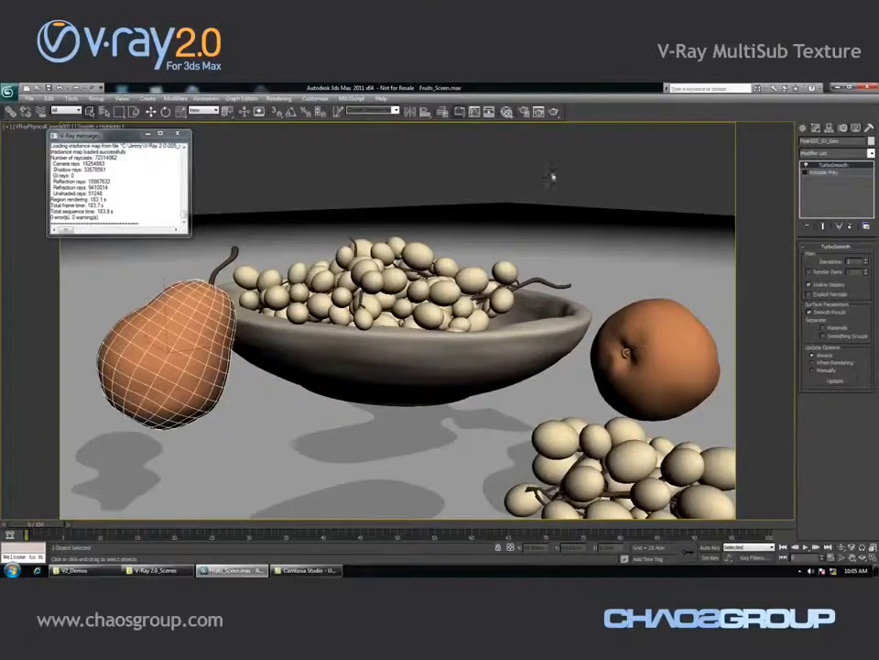
Open the Slate Material Editor and examine the pear's multi-sub texture node network
{"action": "left_click", "coordinate": [506, 112]}
{"action": "left_click_drag", "start_coordinate": [180, 105], "coordinate": [268, 121]}
{"action": "left_click", "coordinate": [263, 155]}
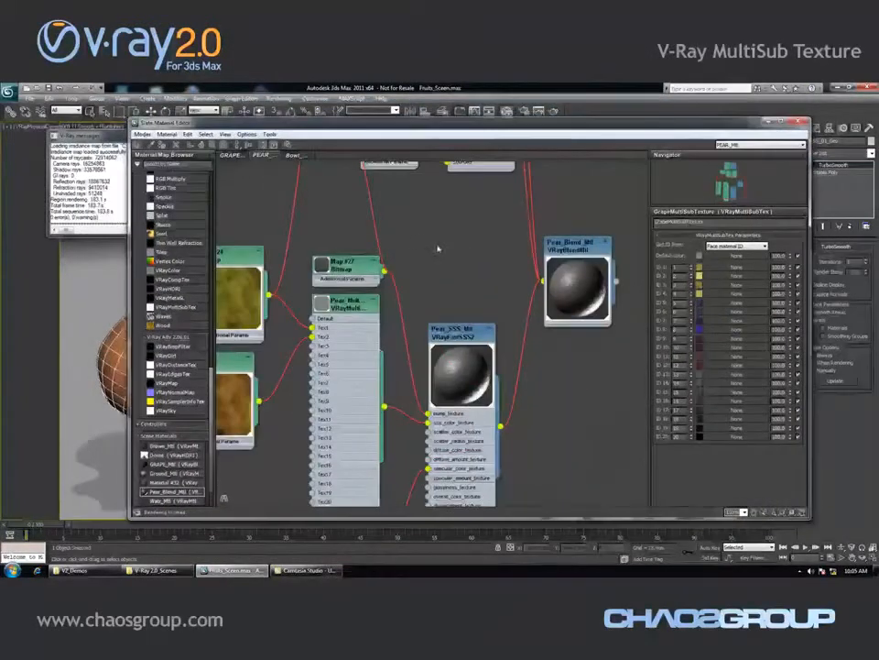
{"action": "scroll", "coordinate": [436, 248], "scroll_direction": "down", "scroll_amount": 1}
{"action": "scroll", "coordinate": [438, 248], "scroll_direction": "down", "scroll_amount": 5}
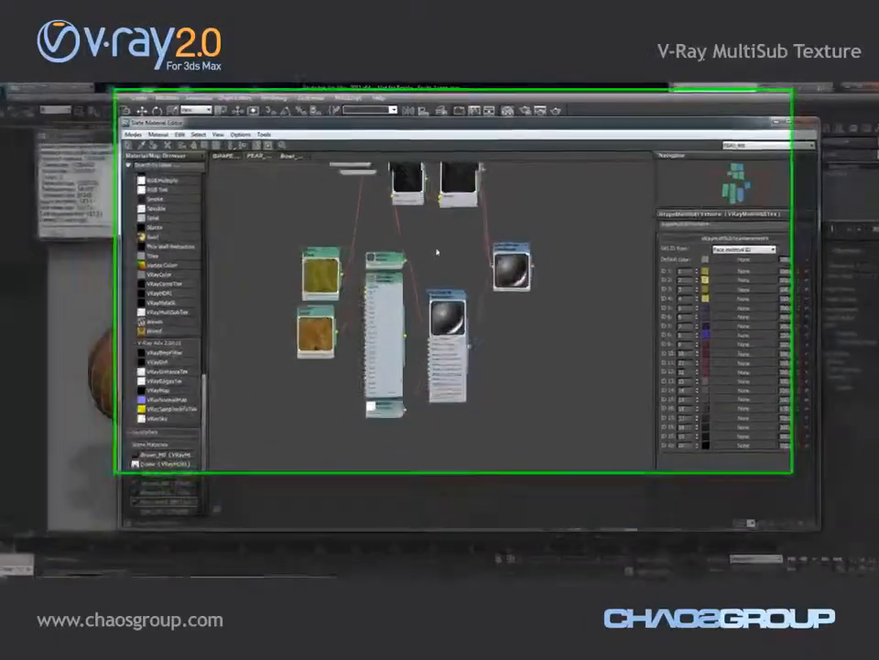
{"action": "scroll", "coordinate": [438, 249], "scroll_direction": "up", "scroll_amount": 6}
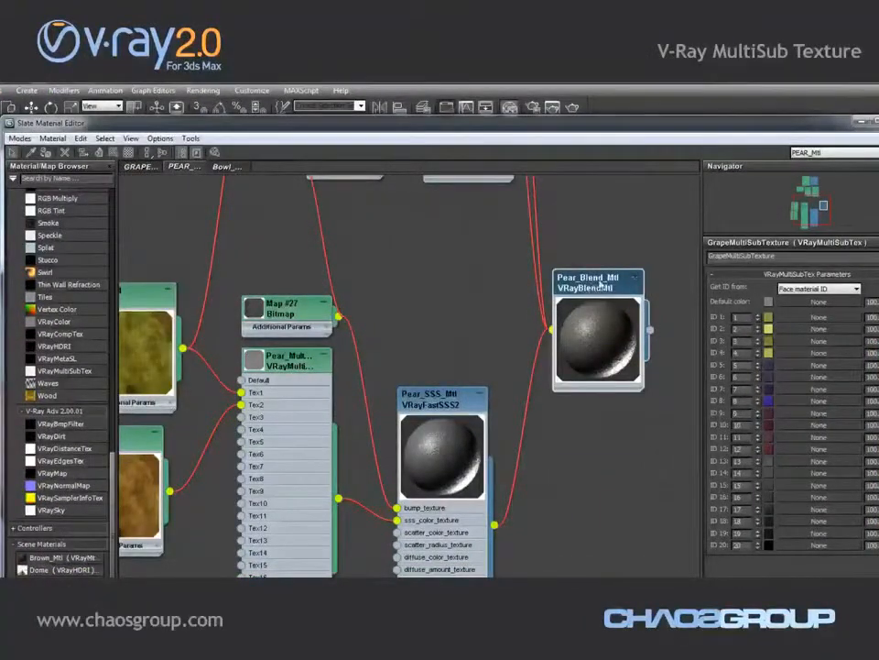
{"action": "left_click", "coordinate": [443, 400]}
{"action": "middle_click_drag", "start_coordinate": [447, 363], "coordinate": [478, 302]}
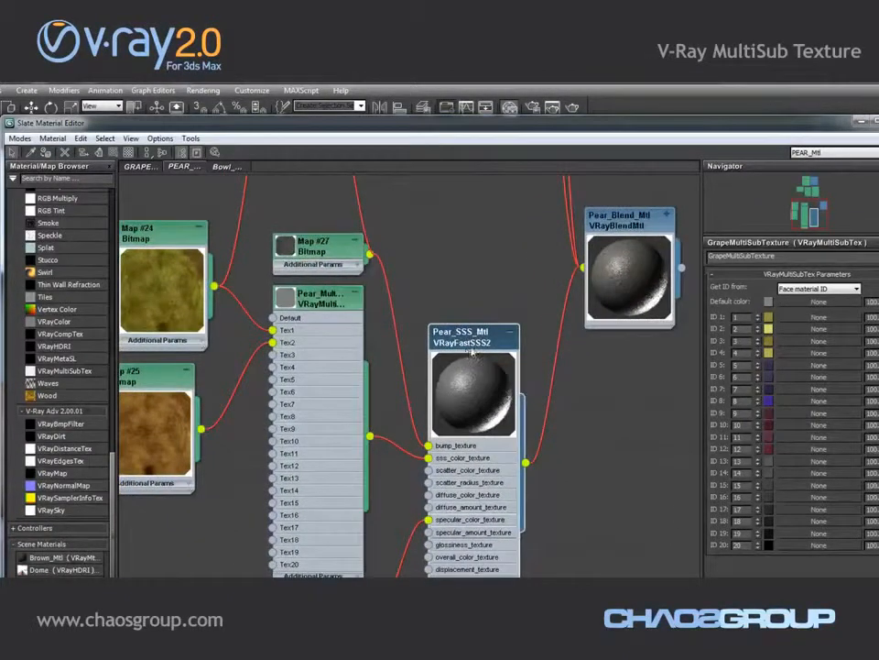
{"action": "middle_click_drag", "start_coordinate": [588, 447], "coordinate": [622, 398]}
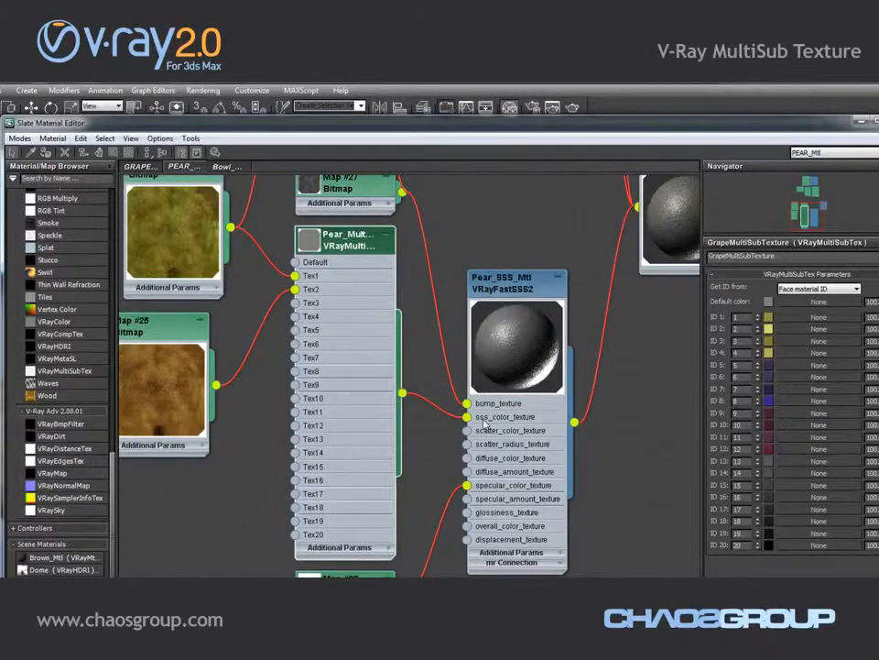
{"action": "double_click", "coordinate": [339, 240]}
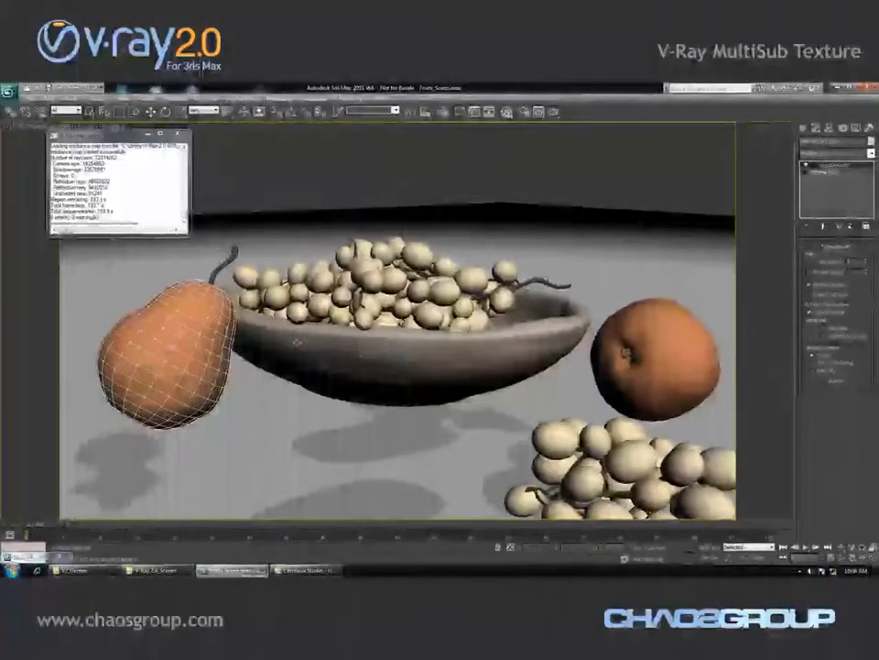
Open Object Properties for each pear in turn to check its G-Buffer object ID, cancelling each dialog
{"action": "right_click", "coordinate": [294, 338]}
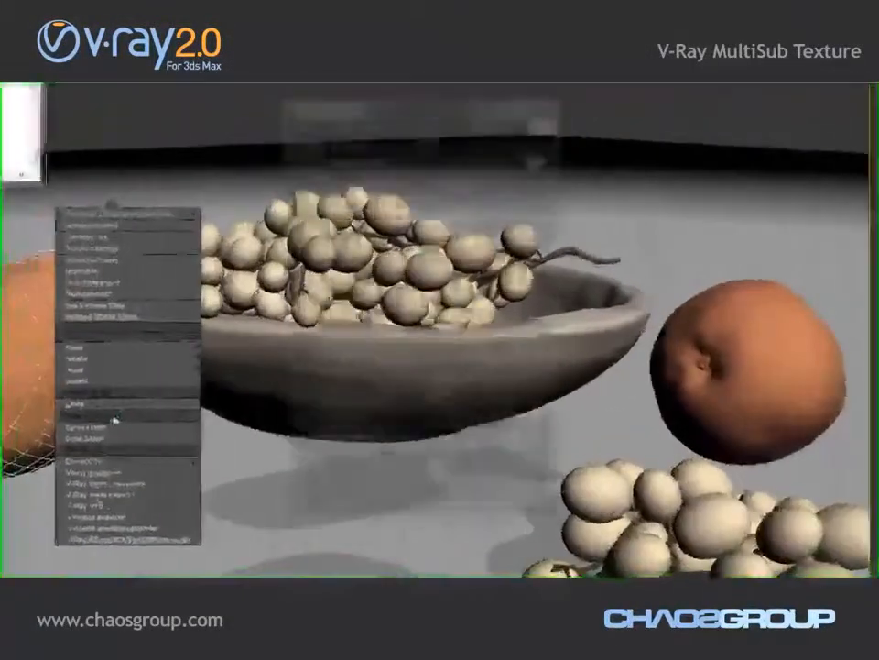
{"action": "left_click", "coordinate": [203, 397]}
{"action": "double_click", "coordinate": [471, 409]}
{"action": "left_click", "coordinate": [528, 518]}
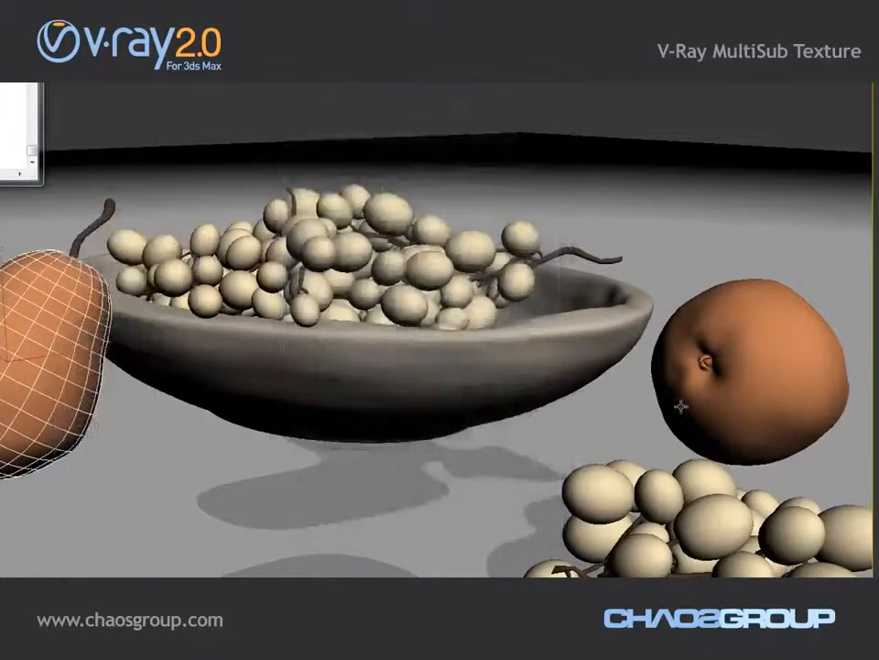
{"action": "left_click", "coordinate": [745, 376]}
{"action": "right_click", "coordinate": [744, 377]}
{"action": "left_click", "coordinate": [781, 459]}
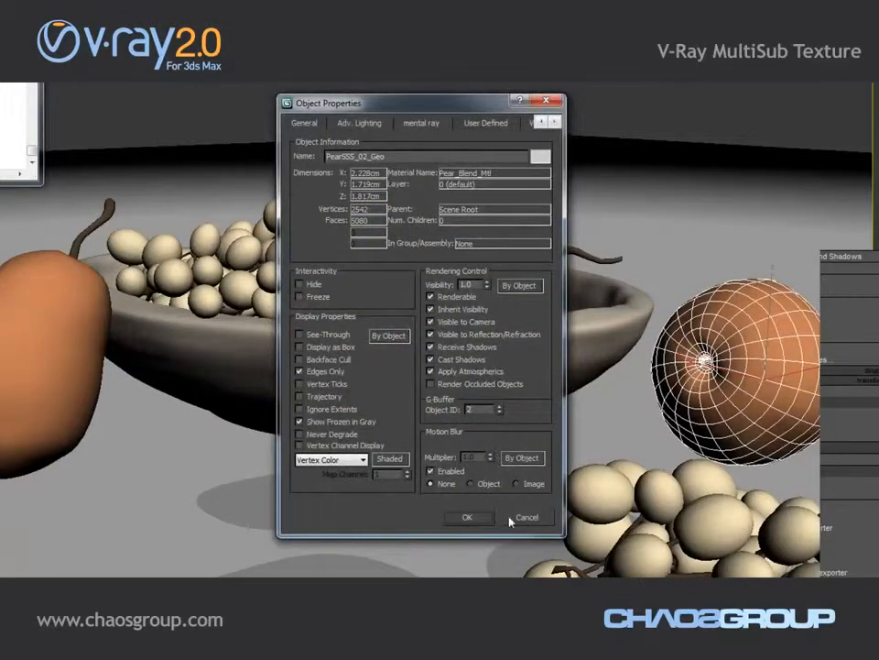
{"action": "left_click", "coordinate": [526, 519]}
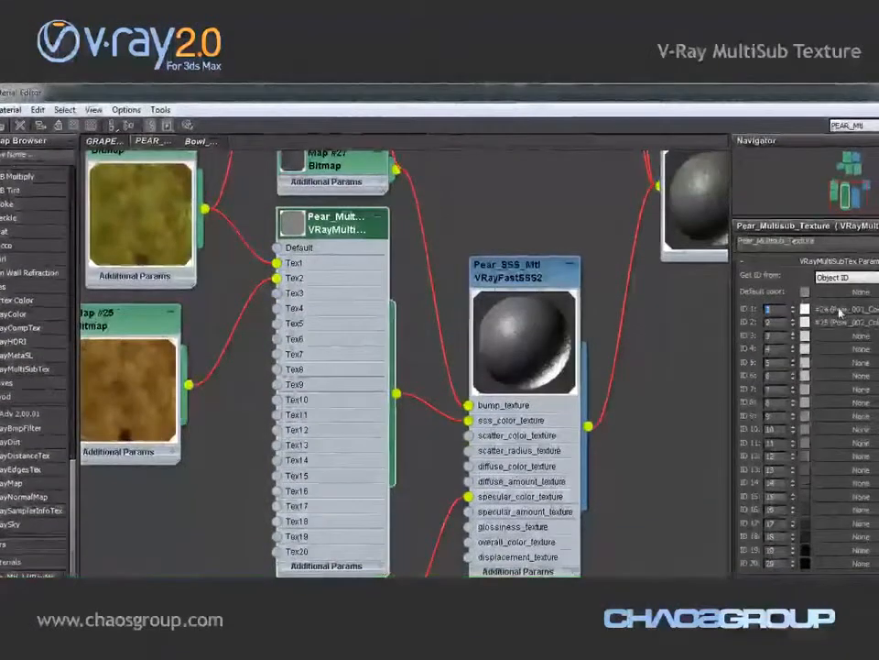
Render the fruit scene, then close the frame buffer and Render Setup windows
{"action": "middle_click_drag", "start_coordinate": [153, 204], "coordinate": [222, 275]}
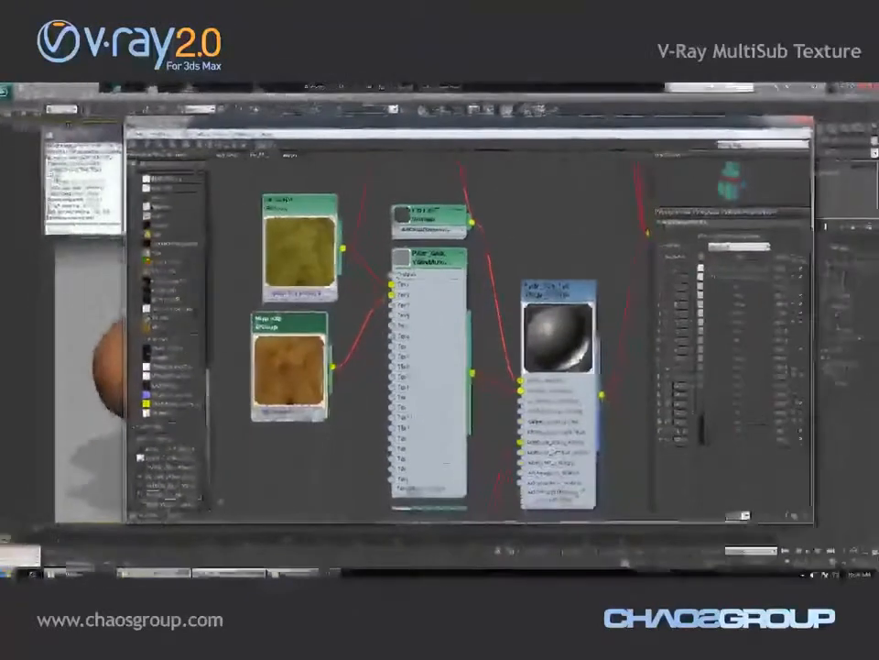
{"action": "left_click", "coordinate": [524, 112]}
{"action": "left_click", "coordinate": [544, 196]}
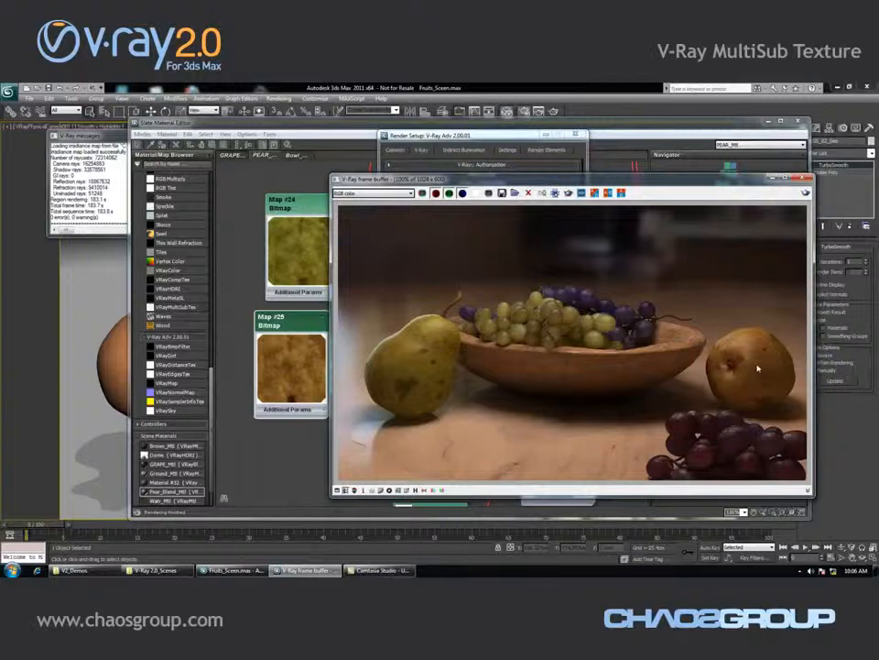
{"action": "left_click", "coordinate": [801, 179]}
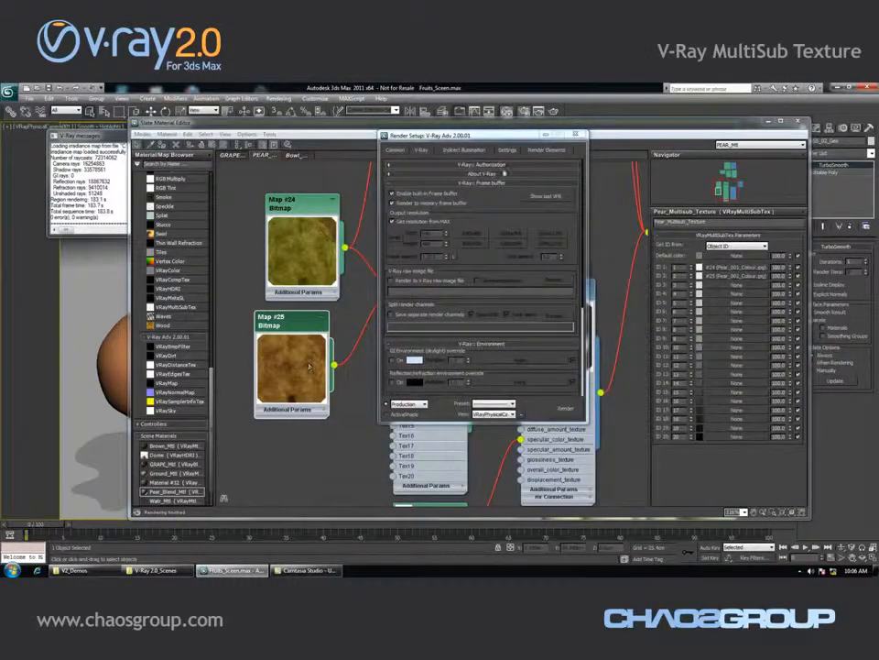
{"action": "left_click", "coordinate": [538, 200]}
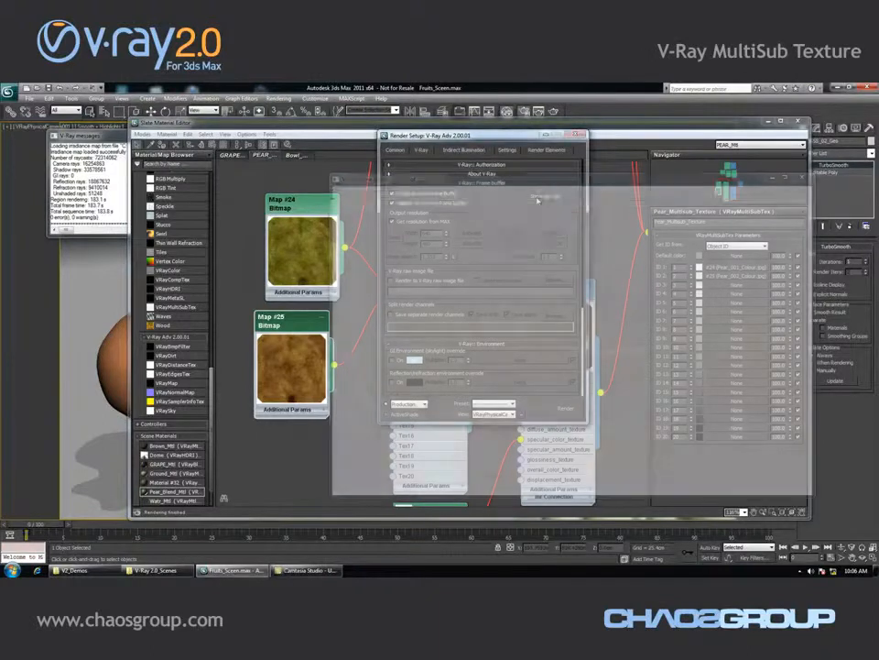
{"action": "left_click", "coordinate": [770, 178]}
{"action": "left_click", "coordinate": [579, 136]}
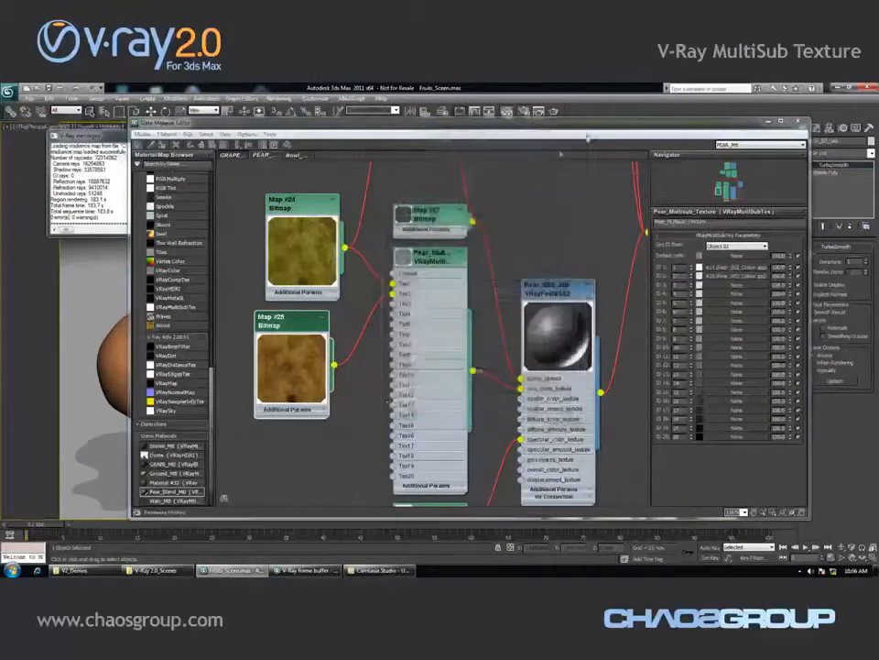
Switch to the grape material view in the Slate Material Editor and inspect the grape multi-sub texture node
{"action": "left_click", "coordinate": [235, 157]}
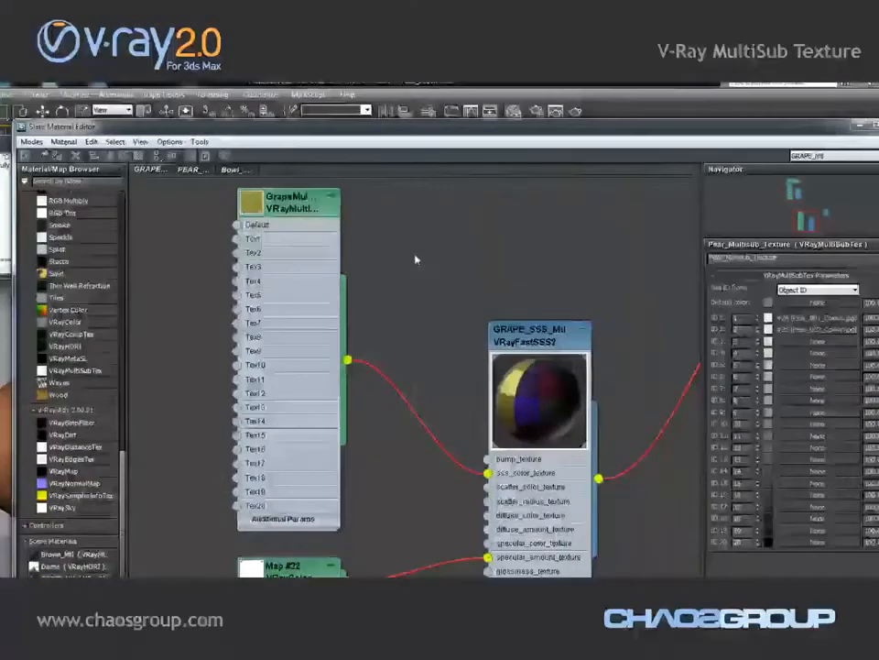
{"action": "scroll", "coordinate": [415, 261], "scroll_direction": "down", "scroll_amount": 5}
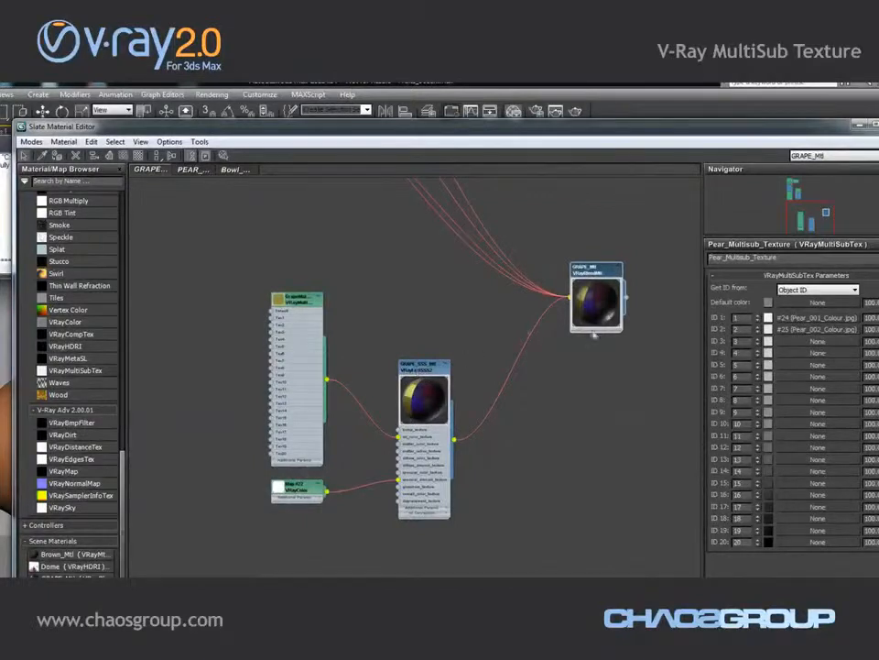
{"action": "scroll", "coordinate": [426, 330], "scroll_direction": "up", "scroll_amount": 4}
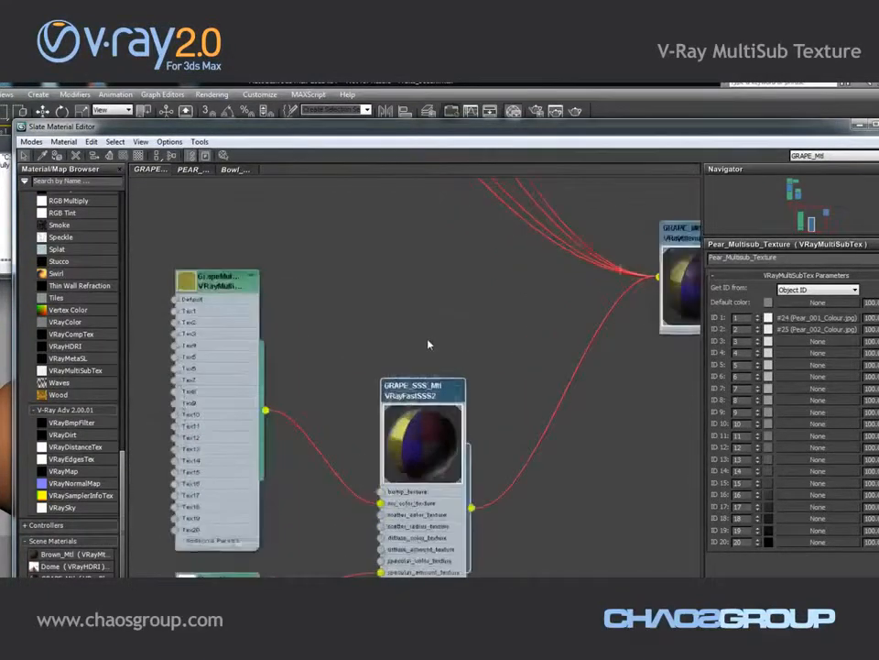
{"action": "middle_click_drag", "start_coordinate": [488, 245], "coordinate": [493, 240]}
{"action": "double_click", "coordinate": [474, 302]}
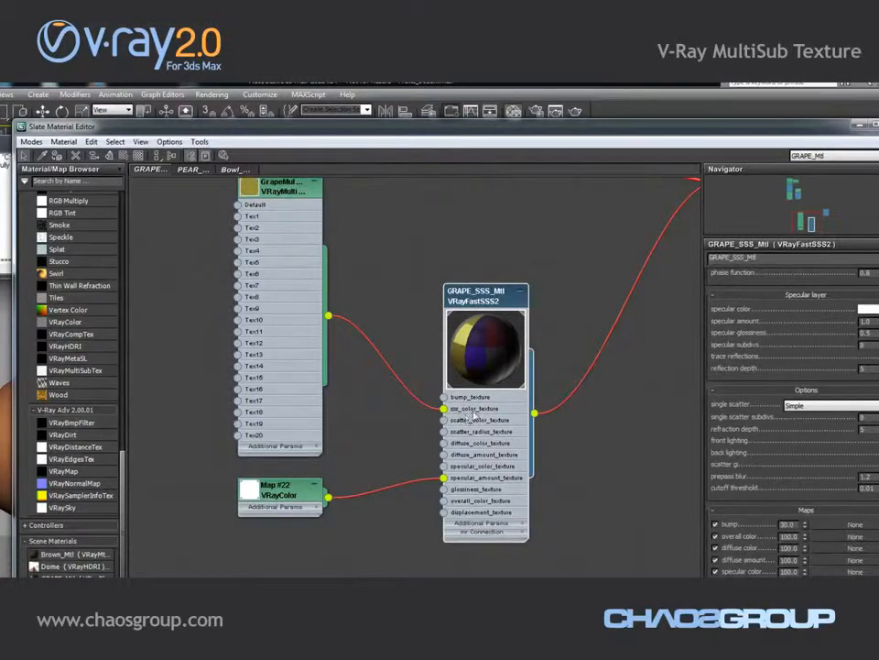
{"action": "scroll", "coordinate": [473, 413], "scroll_direction": "up", "scroll_amount": 1}
{"action": "scroll", "coordinate": [384, 288], "scroll_direction": "down", "scroll_amount": 1}
{"action": "middle_click_drag", "start_coordinate": [382, 278], "coordinate": [395, 315]}
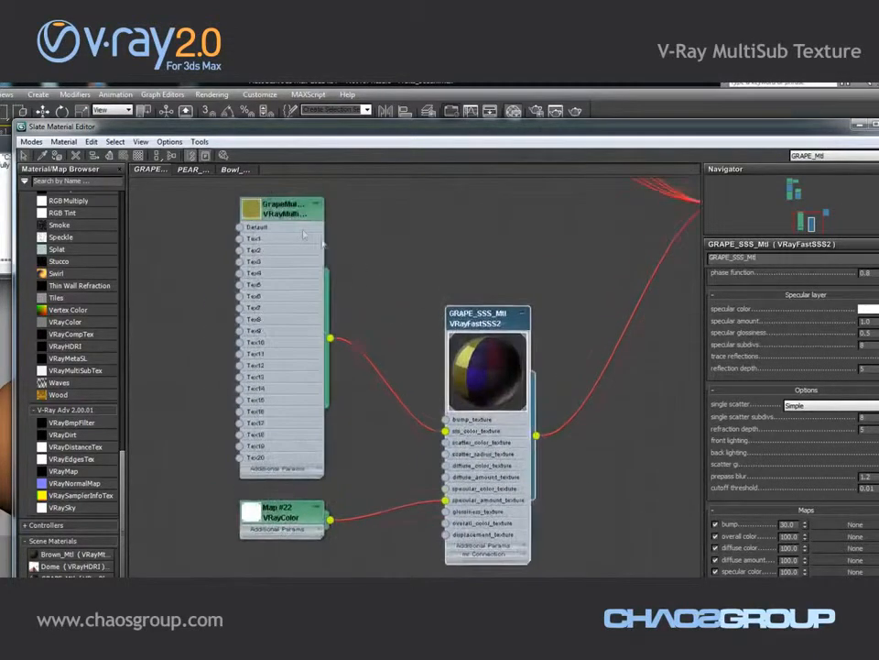
{"action": "double_click", "coordinate": [284, 210]}
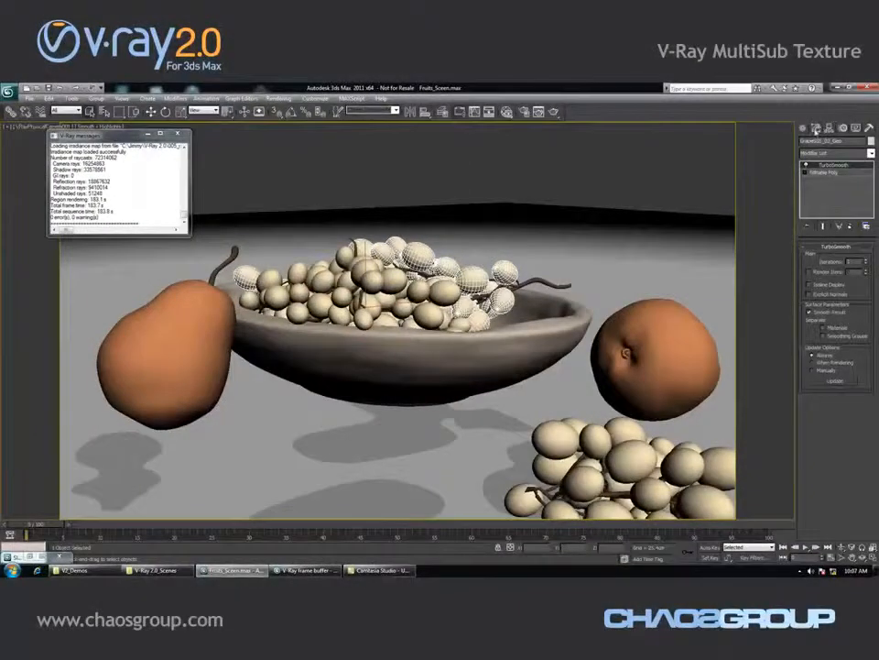
In the grapes' Editable Poly, select individual grape elements to check their material IDs
{"action": "left_click", "coordinate": [823, 172]}
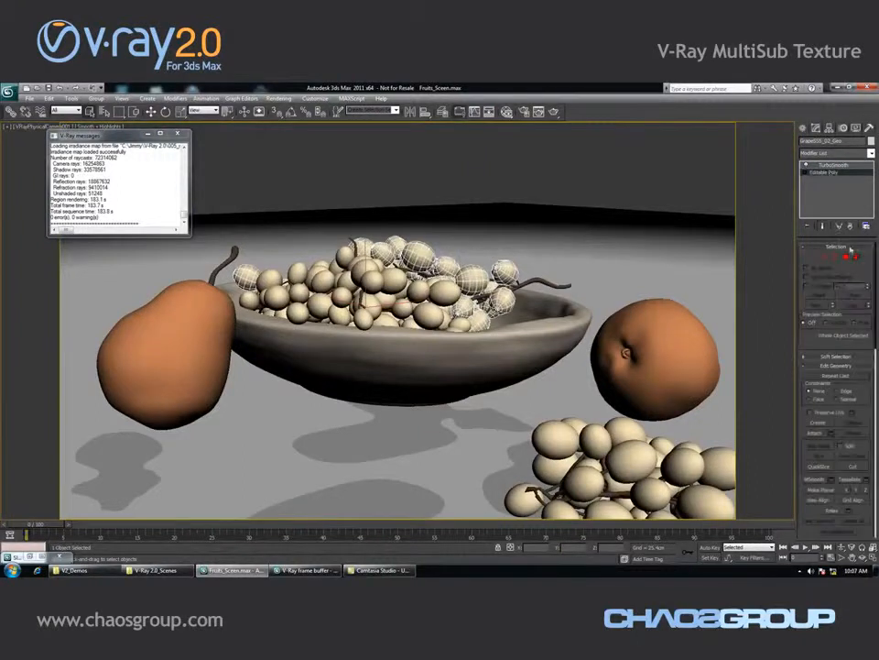
{"action": "left_click", "coordinate": [505, 272]}
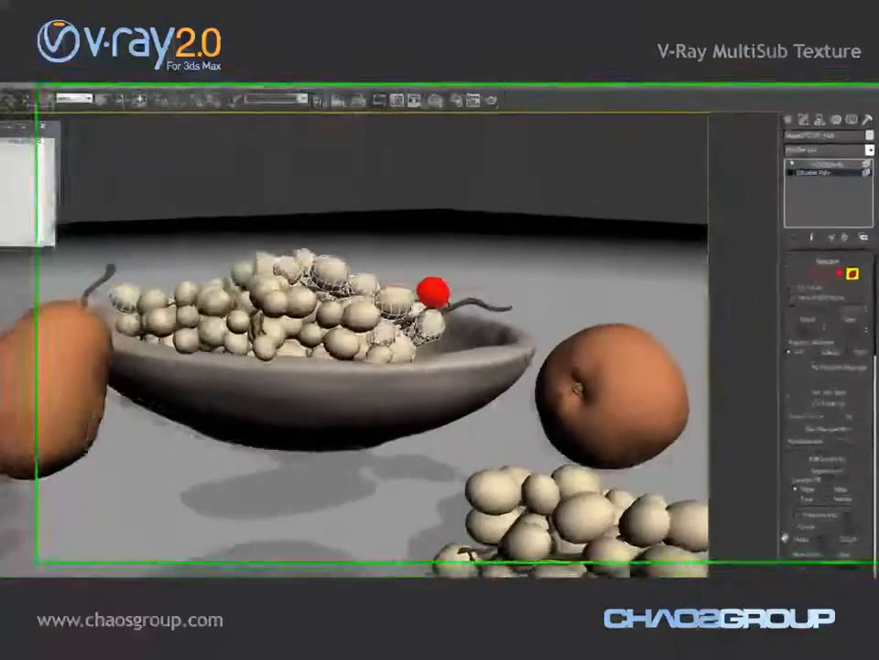
{"action": "left_click_drag", "start_coordinate": [799, 468], "coordinate": [789, 317]}
{"action": "left_click_drag", "start_coordinate": [767, 354], "coordinate": [767, 294]}
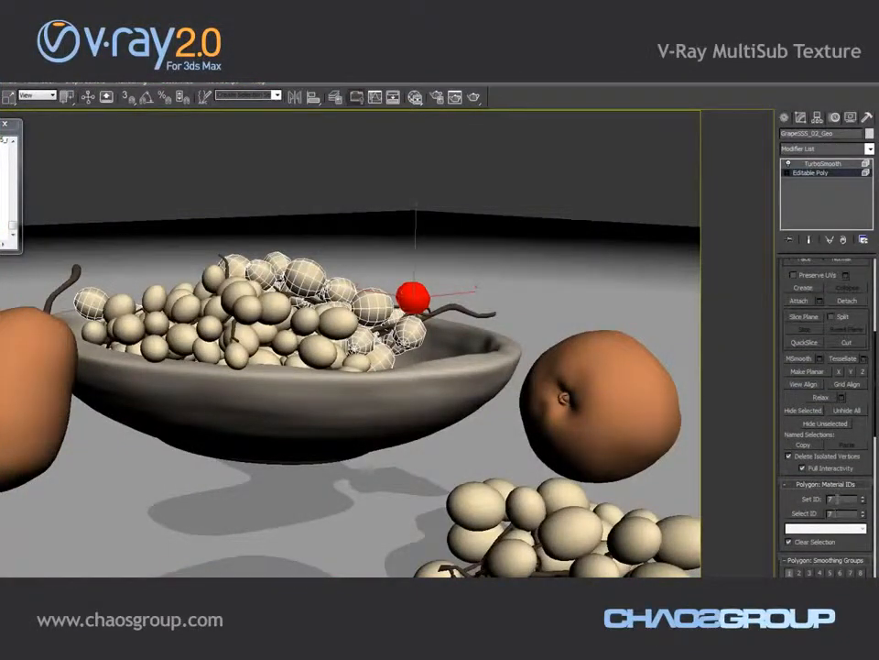
{"action": "left_click", "coordinate": [410, 331]}
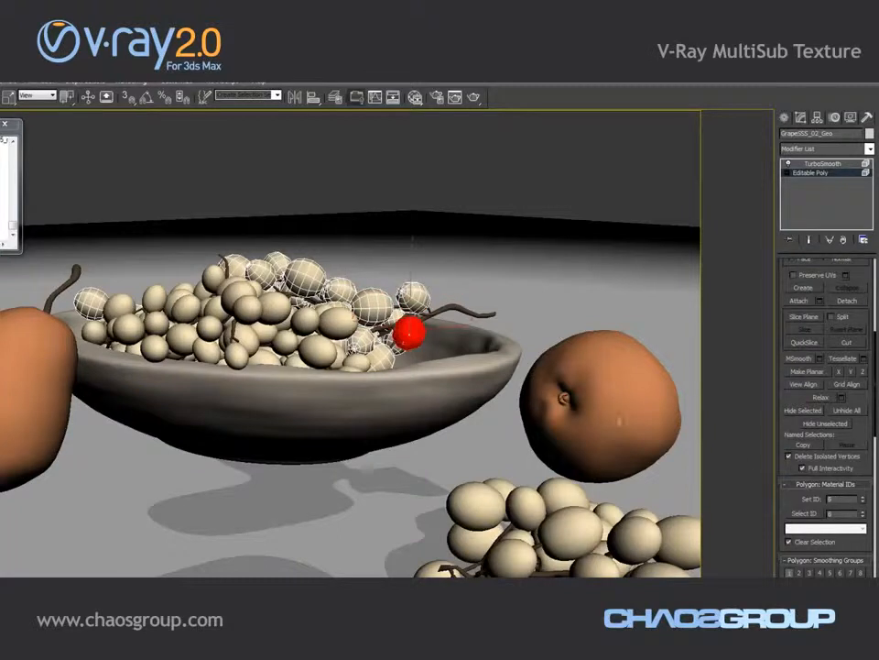
{"action": "left_click", "coordinate": [372, 307]}
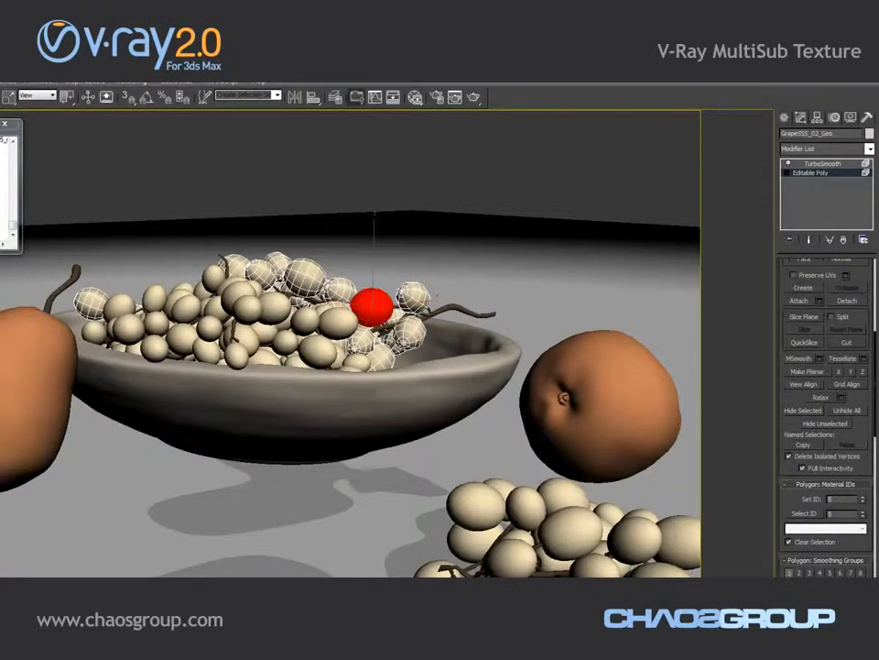
{"action": "left_click", "coordinate": [365, 341]}
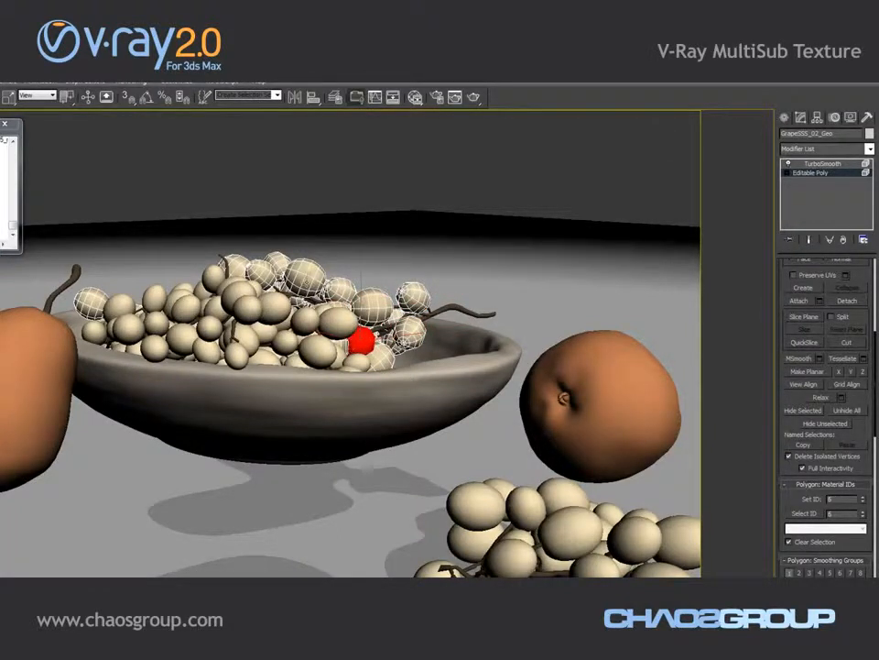
{"action": "left_click", "coordinate": [305, 277]}
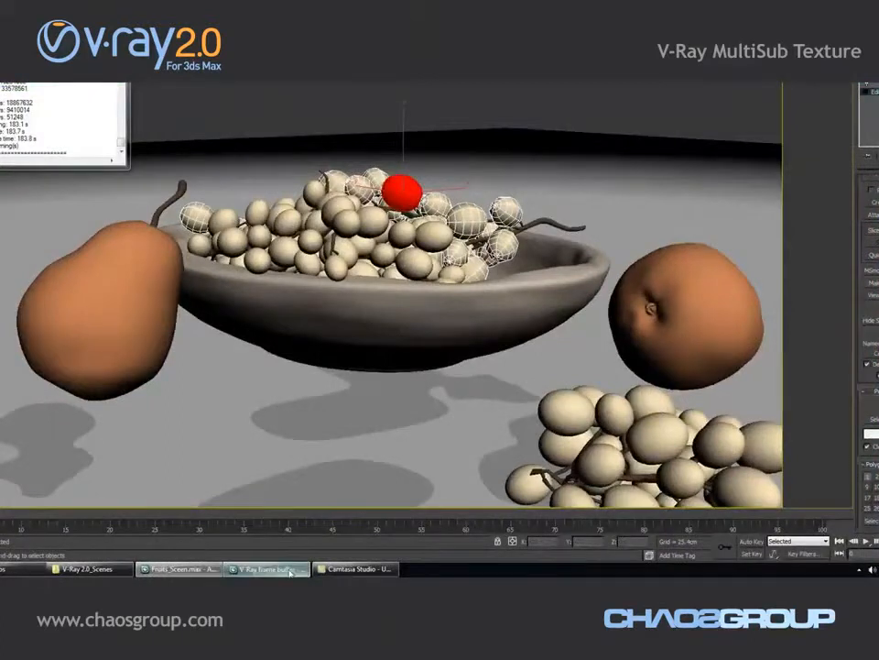
Bring up the frame buffer and zoom into the rendered grapes to examine their colours
{"action": "left_click", "coordinate": [293, 570]}
{"action": "scroll", "coordinate": [642, 286], "scroll_direction": "up", "scroll_amount": 3}
{"action": "scroll", "coordinate": [642, 287], "scroll_direction": "down", "scroll_amount": 3}
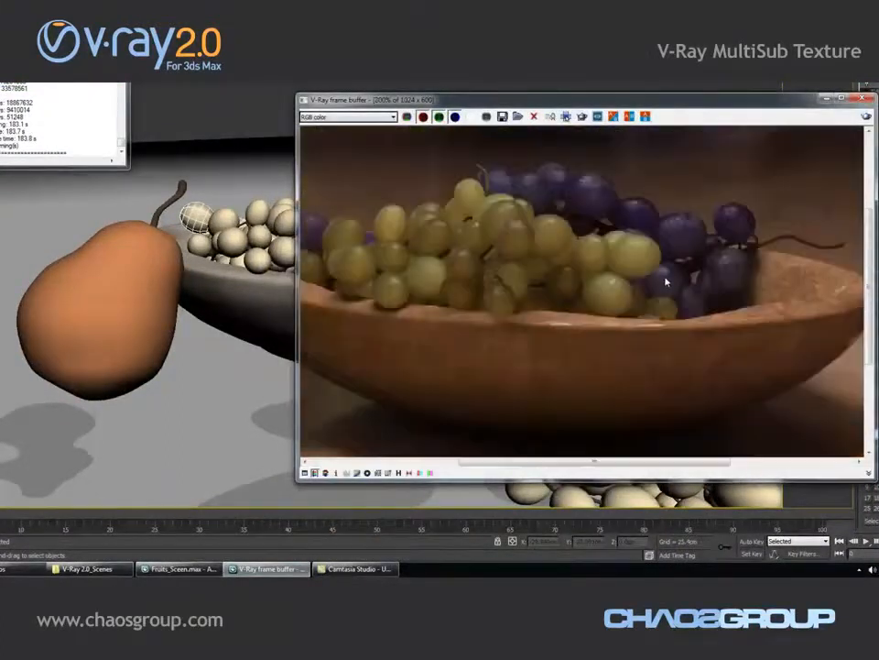
{"action": "scroll", "coordinate": [663, 278], "scroll_direction": "up", "scroll_amount": 1}
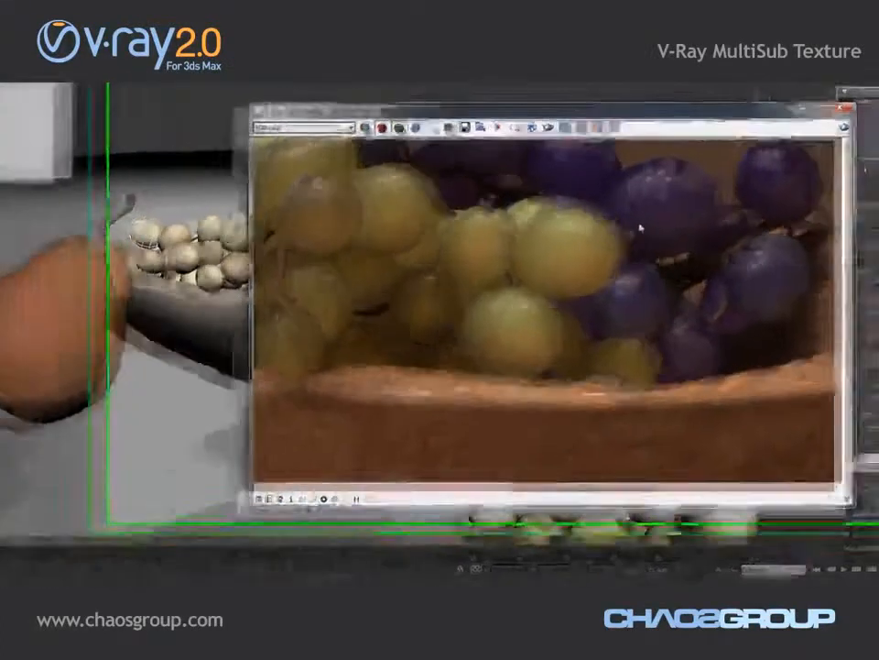
{"action": "middle_click_drag", "start_coordinate": [668, 216], "coordinate": [726, 279]}
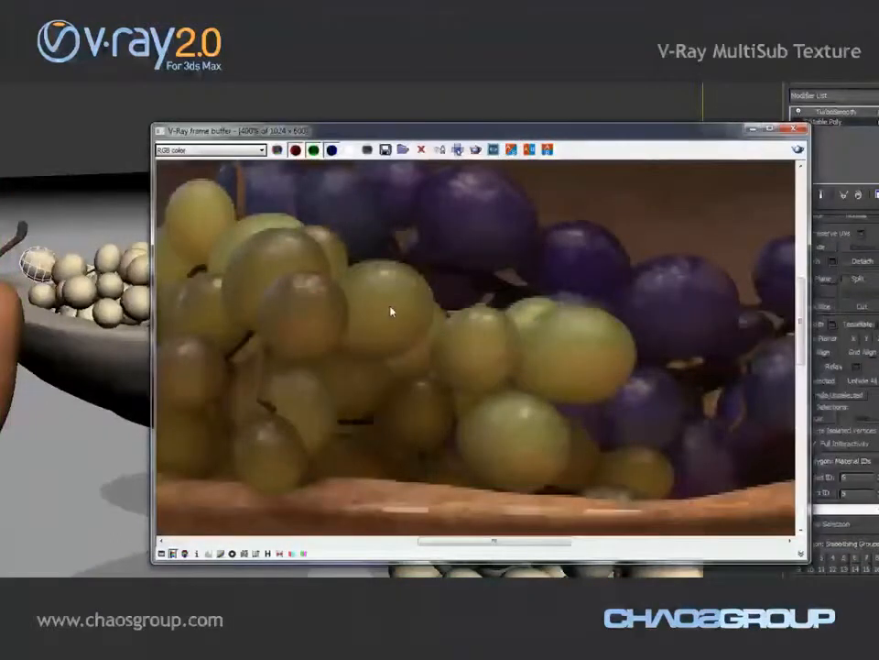
{"action": "scroll", "coordinate": [550, 352], "scroll_direction": "down", "scroll_amount": 1}
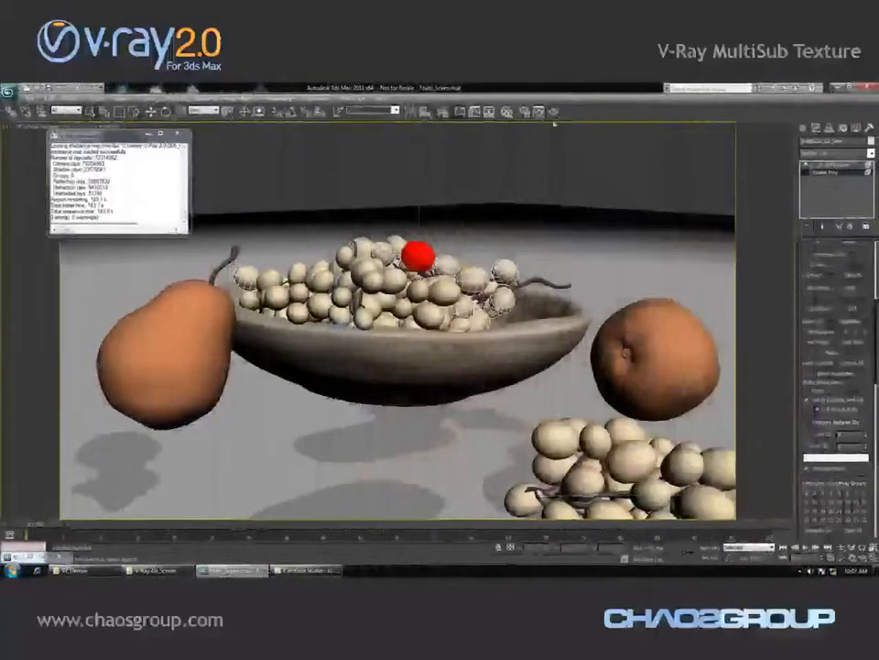
Reopen the Slate Material Editor and examine the grape multi-sub texture's ID colour settings
{"action": "left_click", "coordinate": [507, 111]}
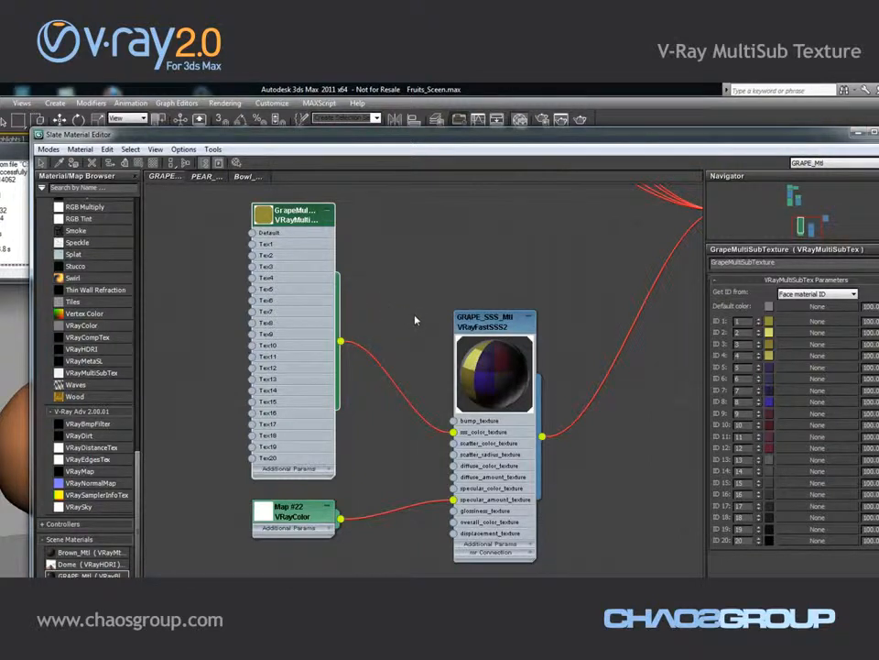
{"action": "middle_click_drag", "start_coordinate": [515, 273], "coordinate": [444, 315]}
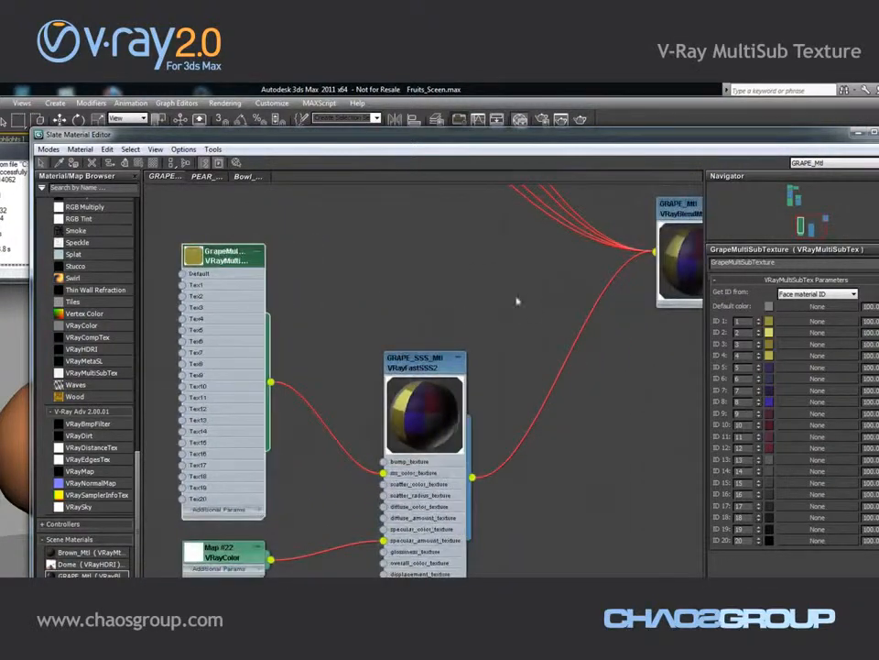
{"action": "scroll", "coordinate": [549, 314], "scroll_direction": "down", "scroll_amount": 1}
{"action": "scroll", "coordinate": [607, 348], "scroll_direction": "down", "scroll_amount": 2}
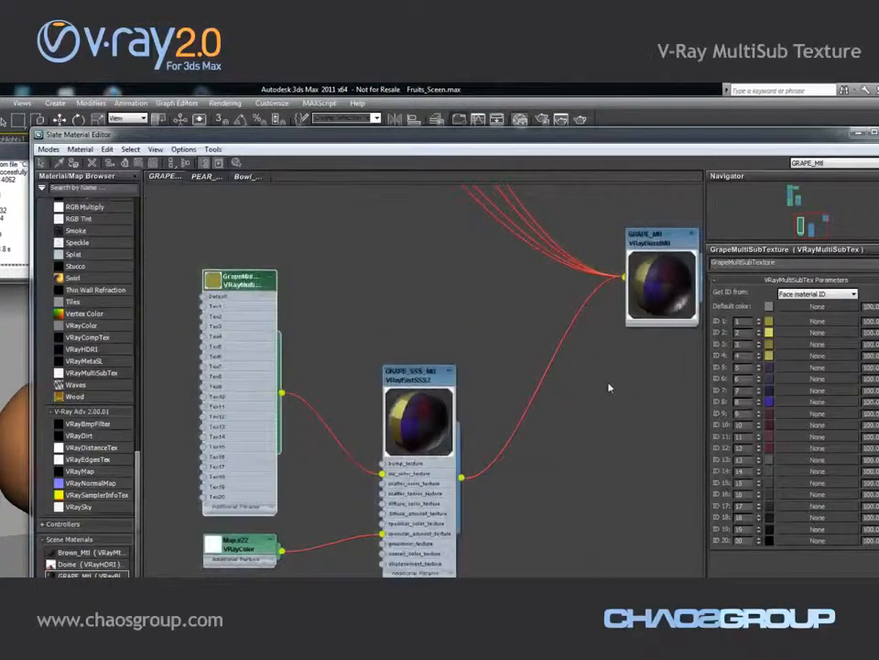